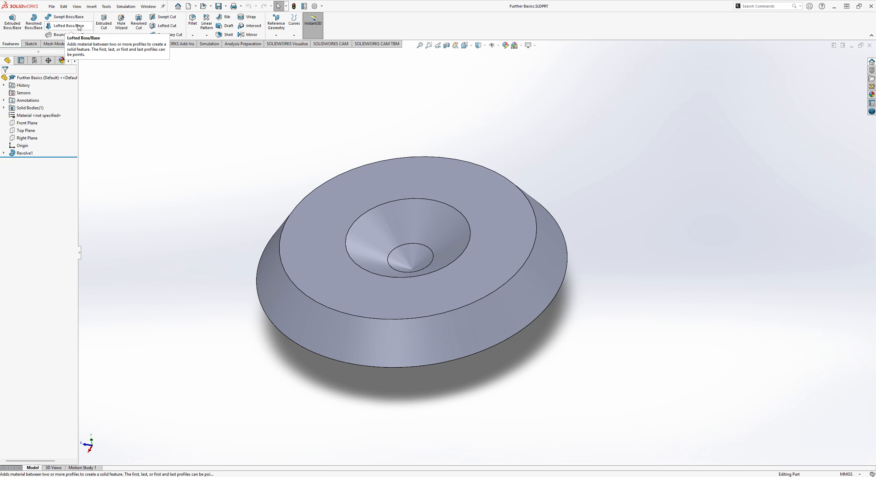
- Create a new part document
{"action": "middle_click_drag", "start_coordinate": [300, 254], "coordinate": [210, 138]}
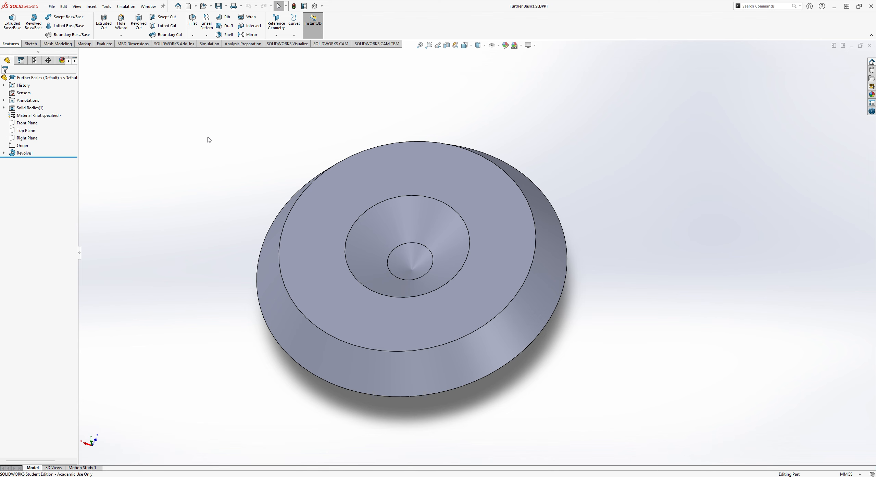
{"action": "key", "text": "ctrl+n"}
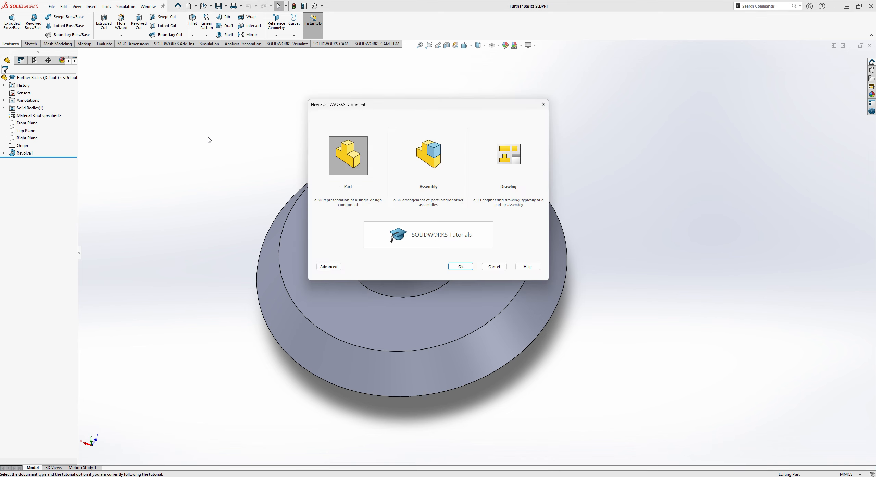
{"action": "left_click", "coordinate": [544, 104]}
{"action": "left_click", "coordinate": [56, 6]}
{"action": "left_click", "coordinate": [58, 19]}
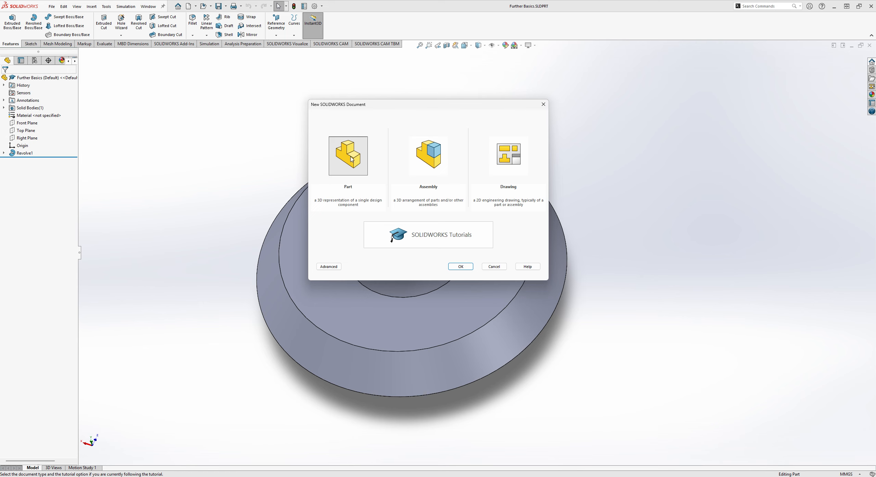
{"action": "left_click", "coordinate": [464, 268]}
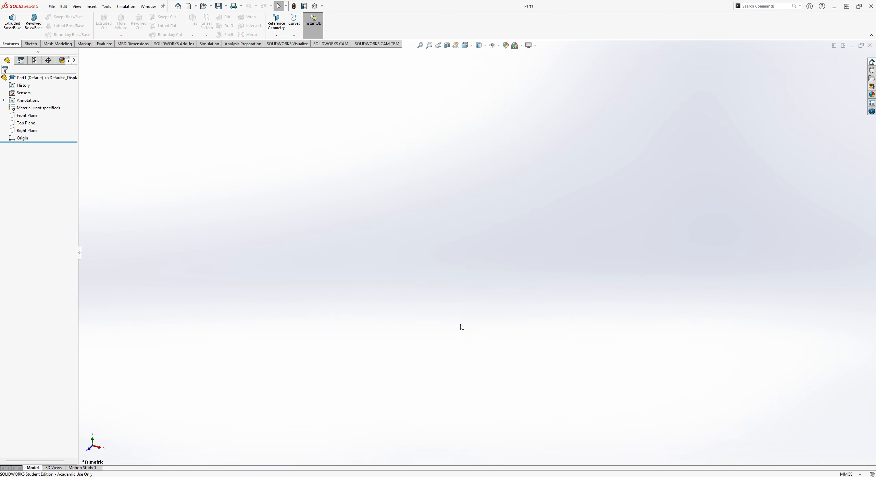
- Sketch a circle of about 17.5 mm radius centred on the origin on the Top Plane, and exit the sketch
{"action": "left_click", "coordinate": [31, 43]}
{"action": "left_click", "coordinate": [9, 22]}
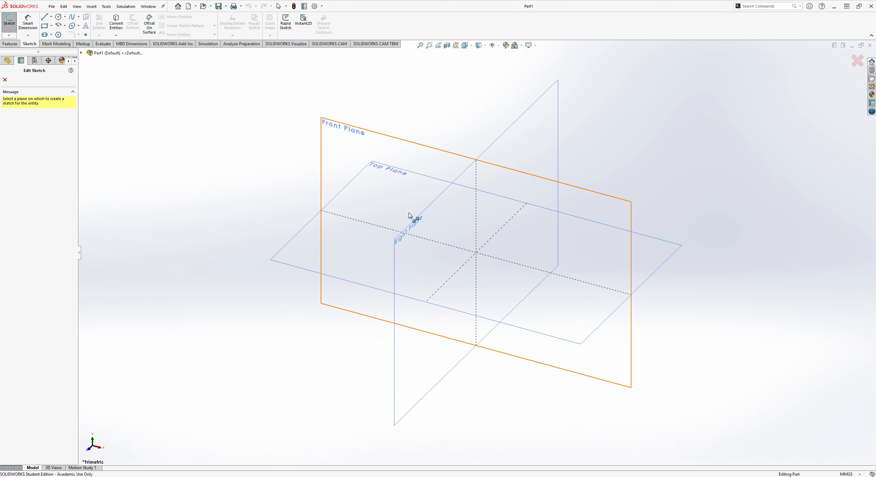
{"action": "left_click", "coordinate": [344, 254]}
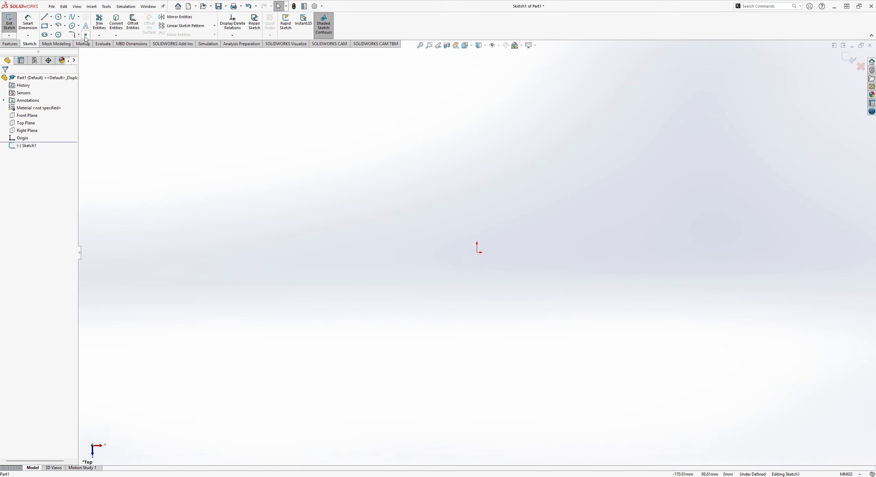
{"action": "left_click", "coordinate": [58, 17]}
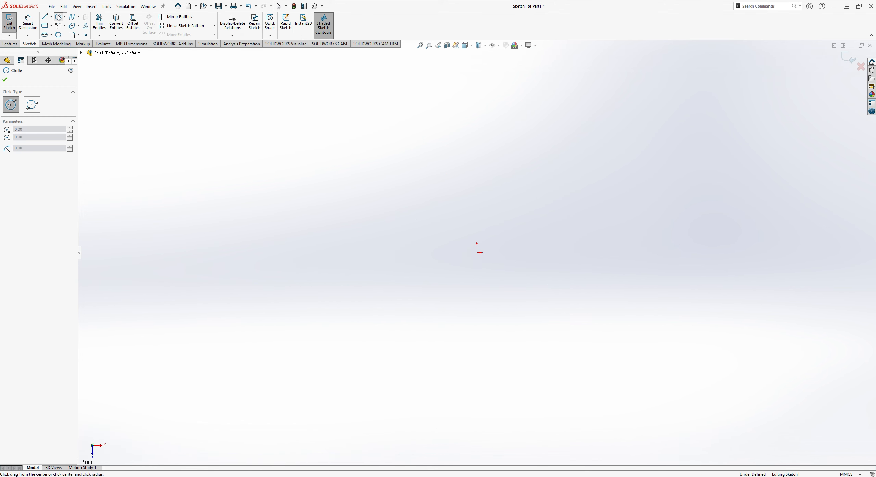
{"action": "left_click", "coordinate": [477, 252]}
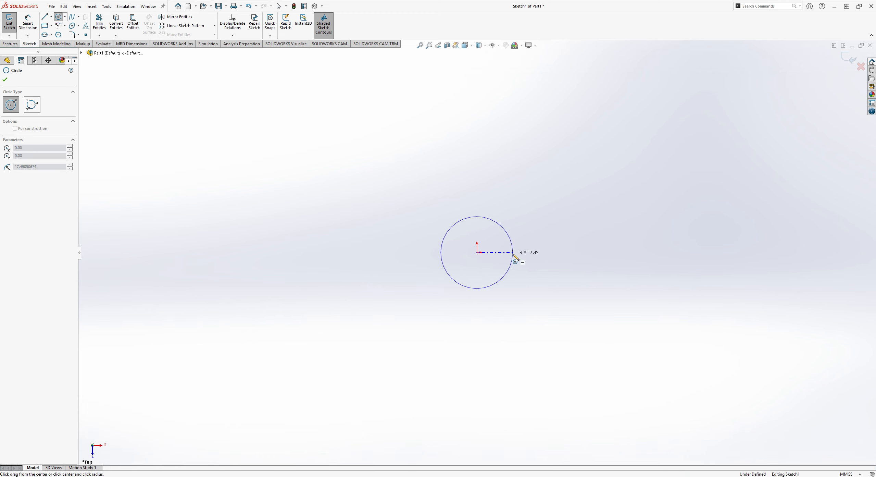
{"action": "left_click", "coordinate": [514, 254]}
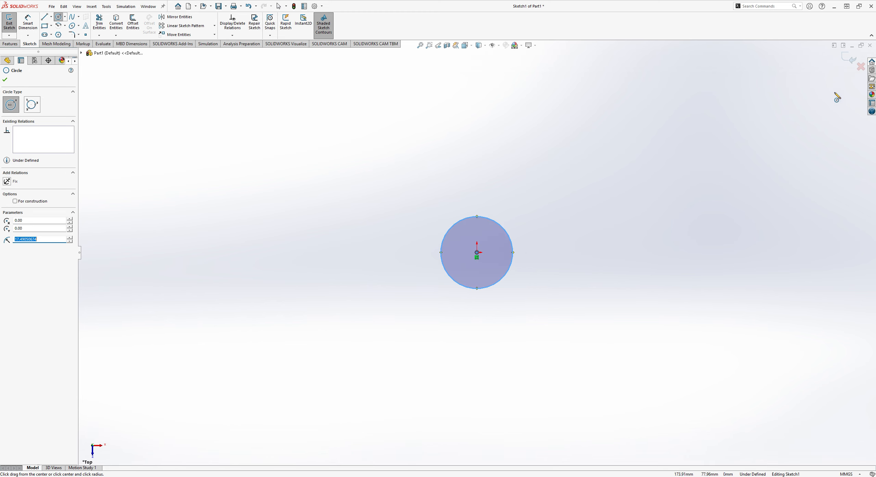
{"action": "left_click", "coordinate": [850, 69]}
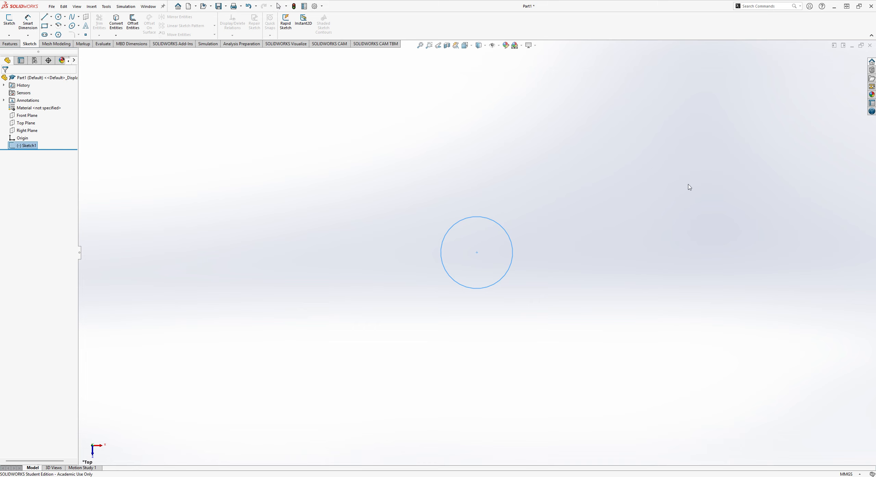
- Create a reference plane coincident with the sketched circle
{"action": "middle_click_drag", "start_coordinate": [689, 86], "coordinate": [602, 233]}
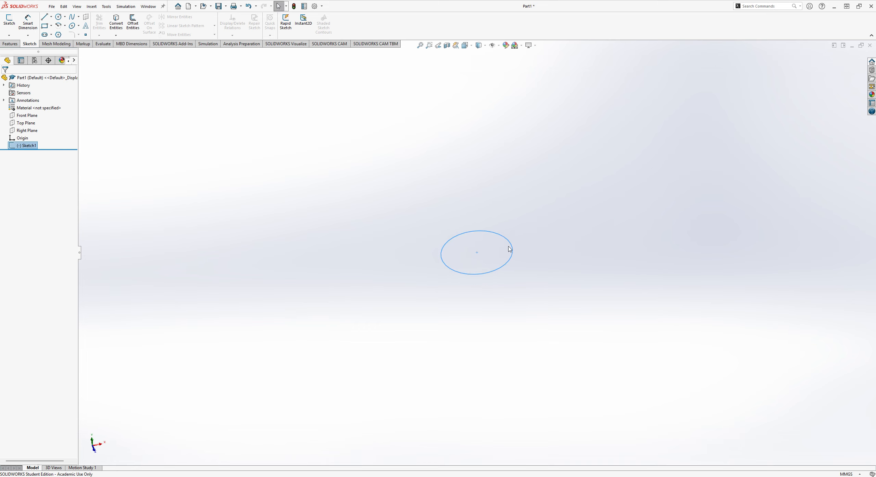
{"action": "middle_click_drag", "start_coordinate": [509, 249], "coordinate": [550, 192]}
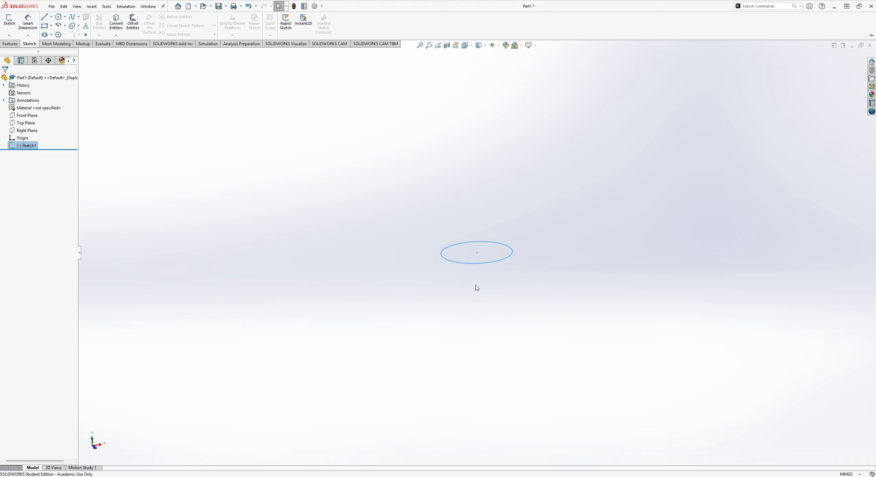
{"action": "left_click", "coordinate": [10, 44]}
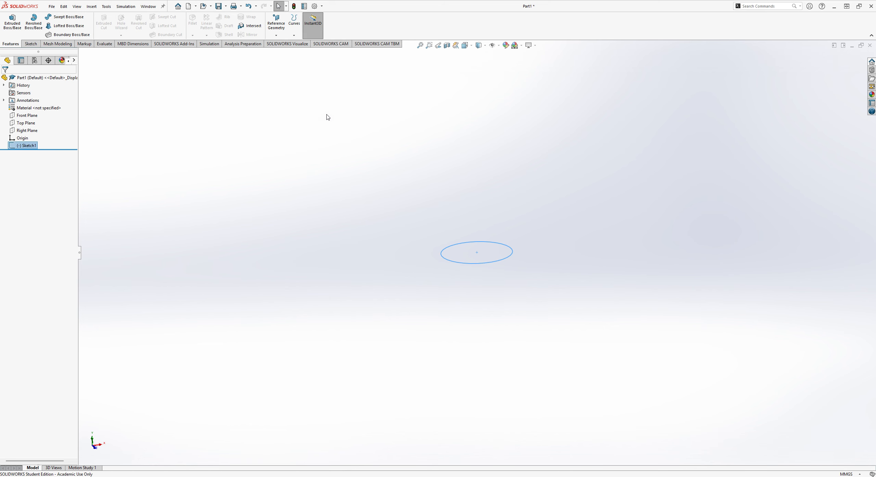
{"action": "left_click", "coordinate": [274, 29]}
{"action": "left_click", "coordinate": [270, 45]}
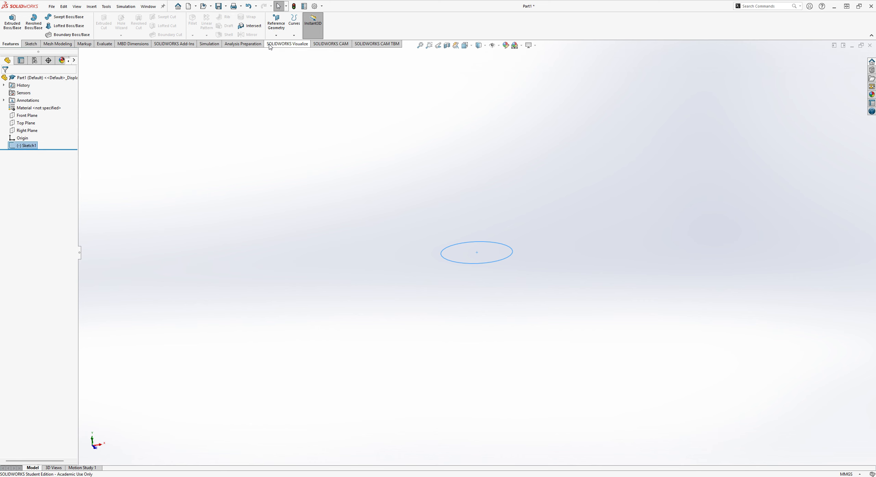
{"action": "left_click", "coordinate": [449, 249]}
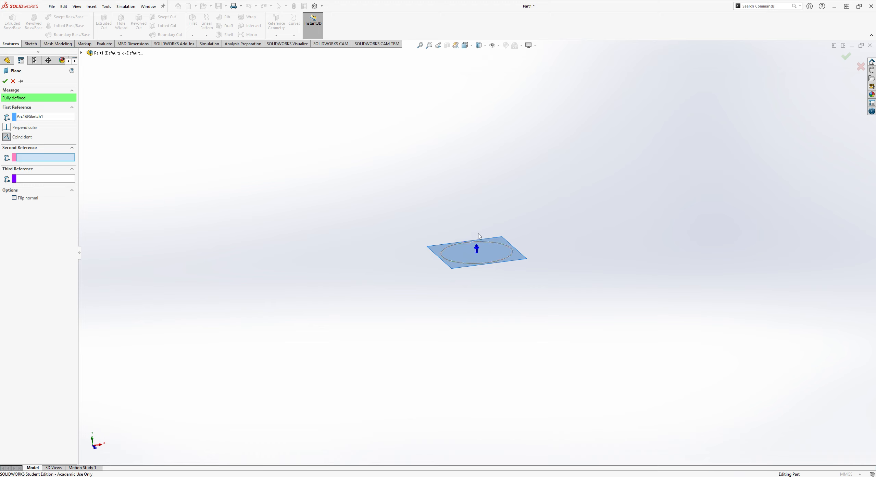
{"action": "middle_click_drag", "start_coordinate": [542, 275], "coordinate": [514, 238]}
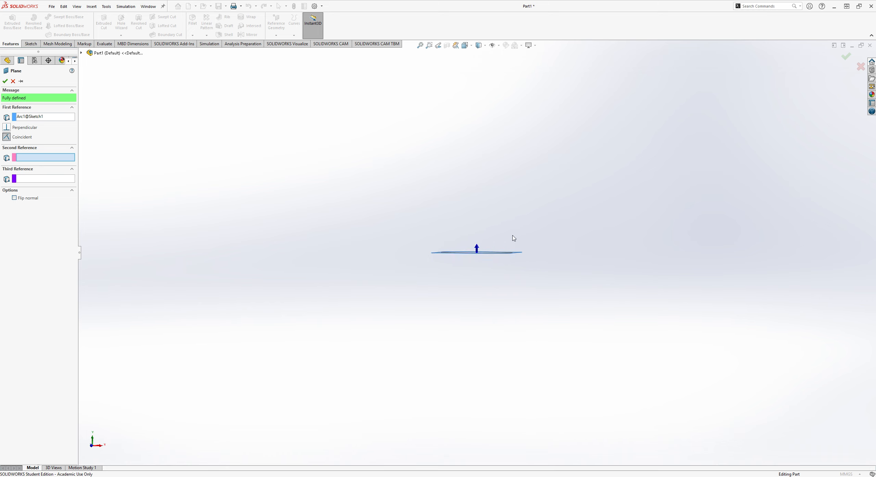
{"action": "left_click", "coordinate": [5, 82]}
- Create a second reference plane offset 10 mm above the circle's plane
{"action": "mouse_move", "coordinate": [484, 170]}
{"action": "middle_mouse_down"}
{"action": "mouse_move", "coordinate": [473, 225]}
{"action": "mouse_move", "coordinate": [402, 233]}
{"action": "middle_mouse_up"}
{"action": "left_click", "coordinate": [282, 25]}
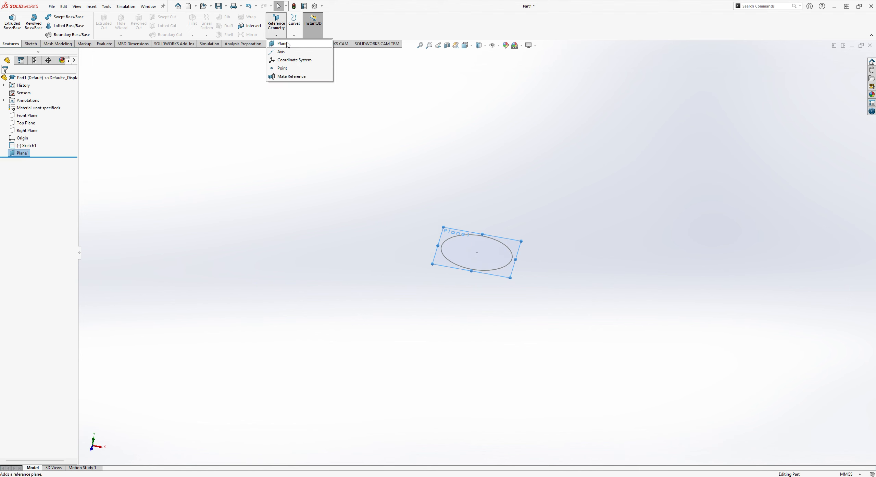
{"action": "left_click", "coordinate": [280, 40]}
{"action": "middle_click_drag", "start_coordinate": [456, 206], "coordinate": [571, 166]}
{"action": "scroll", "coordinate": [539, 256], "scroll_direction": "up", "scroll_amount": 4}
{"action": "scroll", "coordinate": [545, 257], "scroll_direction": "down", "scroll_amount": 6}
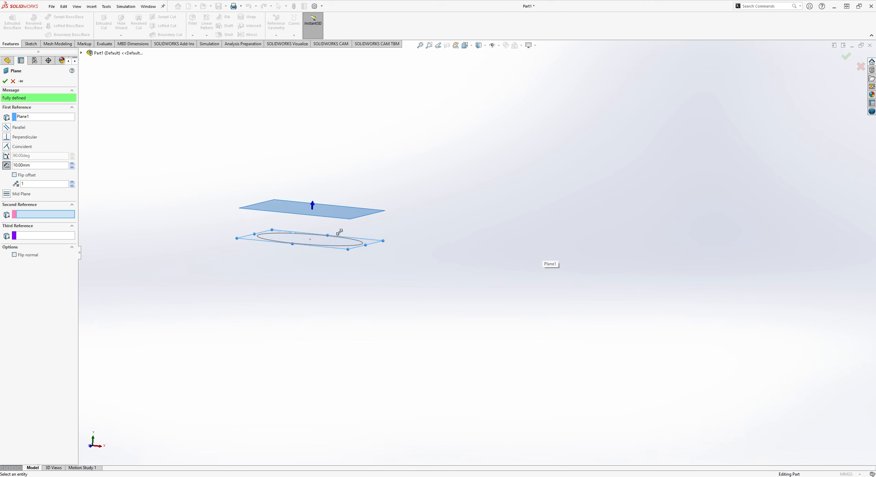
{"action": "left_click", "coordinate": [37, 165]}
{"action": "left_click", "coordinate": [846, 58]}
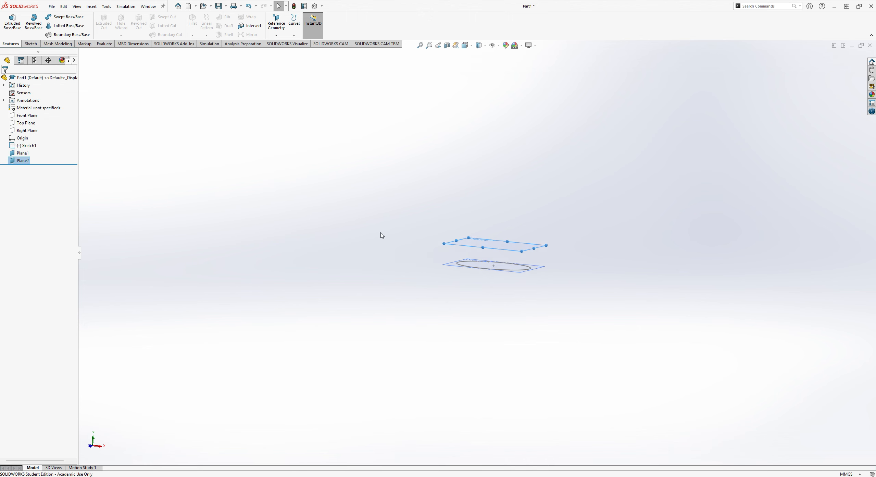
- Create a third reference plane offset 10 mm above the second plane
{"action": "middle_click_drag", "start_coordinate": [537, 221], "coordinate": [550, 165]}
{"action": "middle_click_drag", "start_coordinate": [593, 258], "coordinate": [576, 276]}
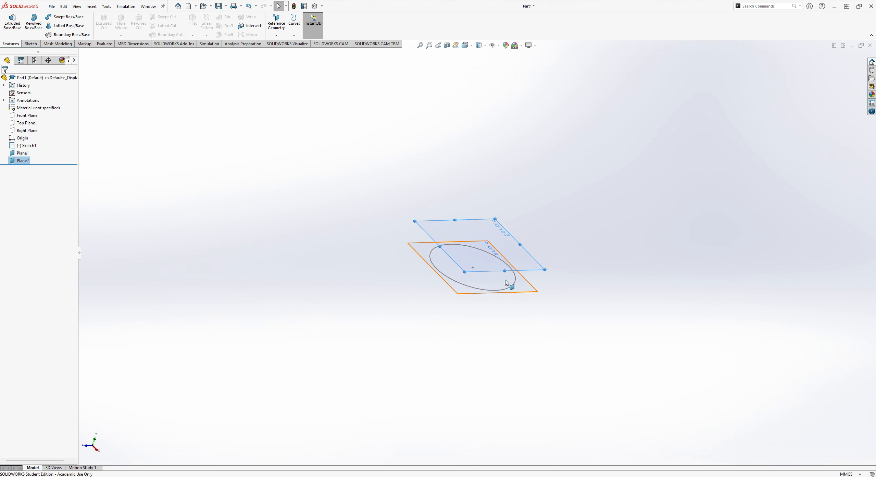
{"action": "middle_click_drag", "start_coordinate": [581, 251], "coordinate": [599, 207]}
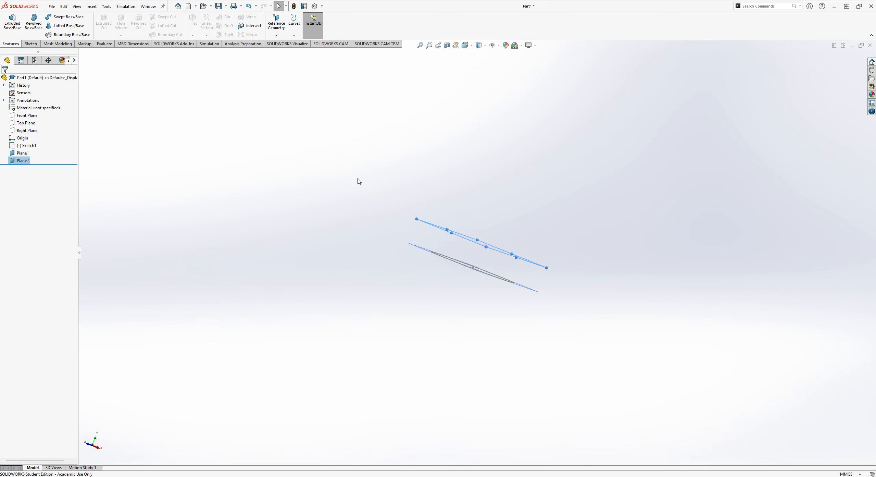
{"action": "mouse_move", "coordinate": [359, 181]}
{"action": "middle_mouse_down"}
{"action": "mouse_move", "coordinate": [508, 193]}
{"action": "mouse_move", "coordinate": [480, 178]}
{"action": "middle_mouse_up"}
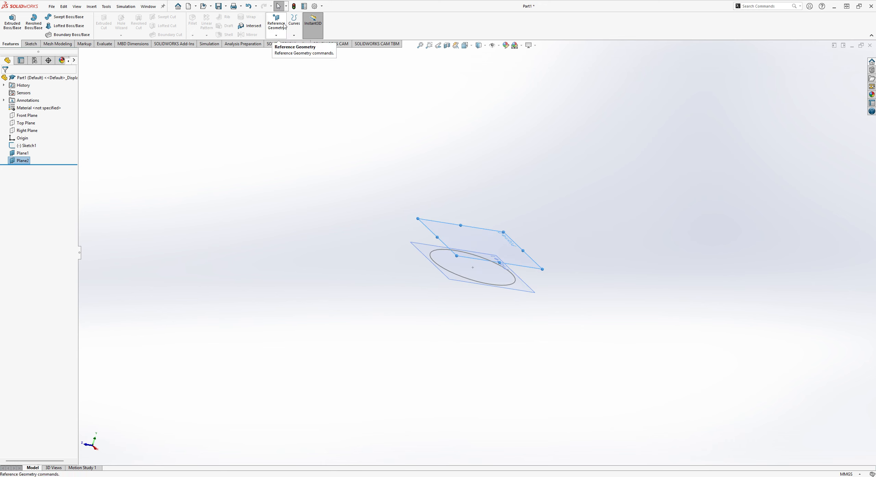
{"action": "left_click", "coordinate": [283, 24]}
{"action": "left_click", "coordinate": [279, 43]}
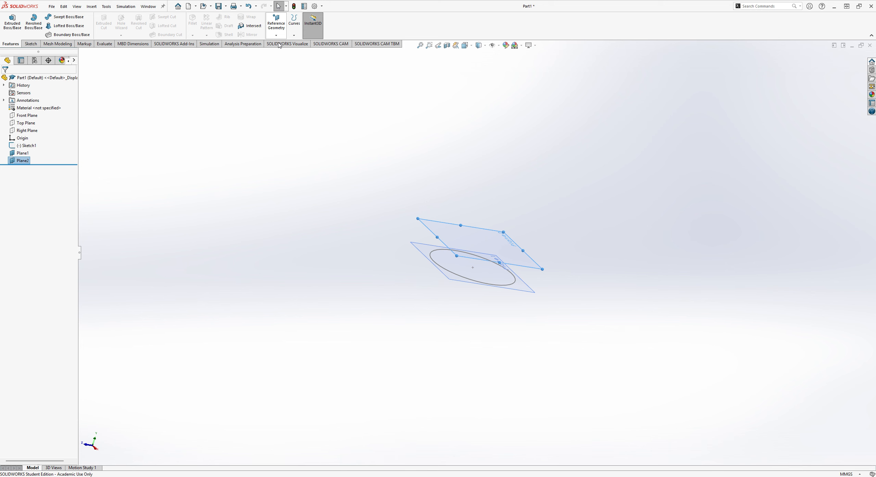
{"action": "middle_click_drag", "start_coordinate": [517, 251], "coordinate": [556, 244]}
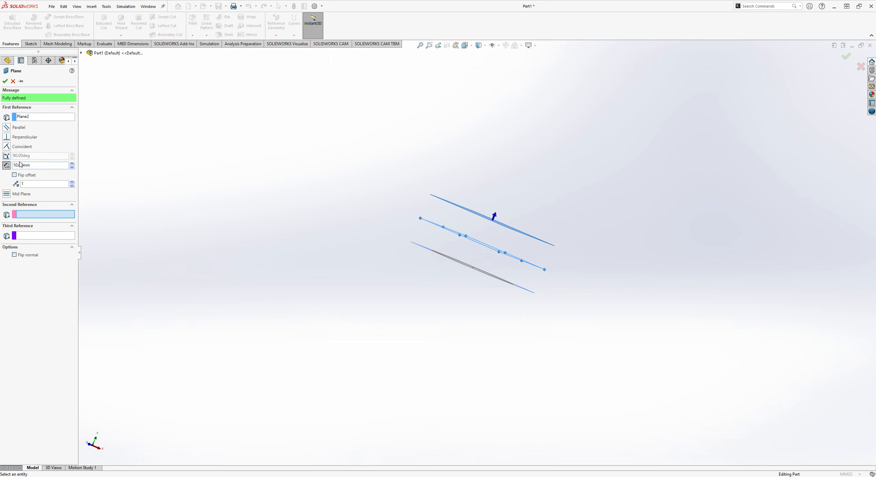
{"action": "left_click", "coordinate": [847, 56]}
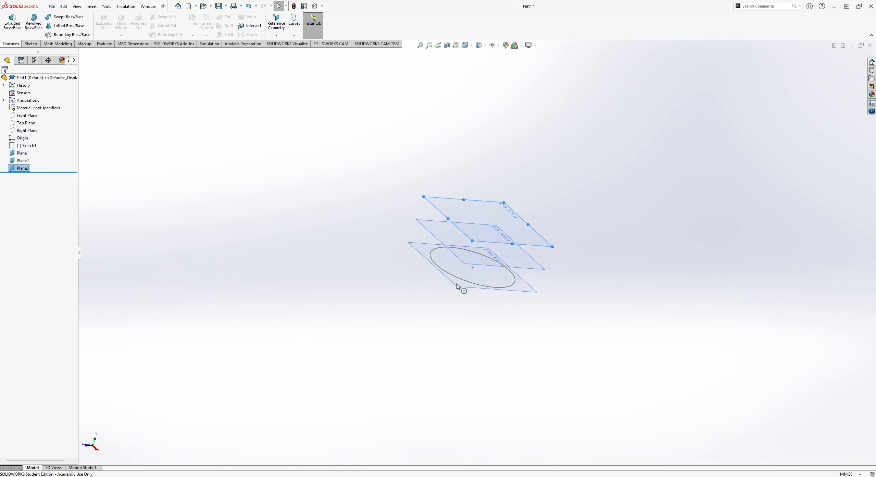
- Sketch a circle of about 11.6 mm radius centred on the origin on the middle reference plane, Plane2, and exit the sketch
{"action": "middle_click_drag", "start_coordinate": [460, 276], "coordinate": [560, 257]}
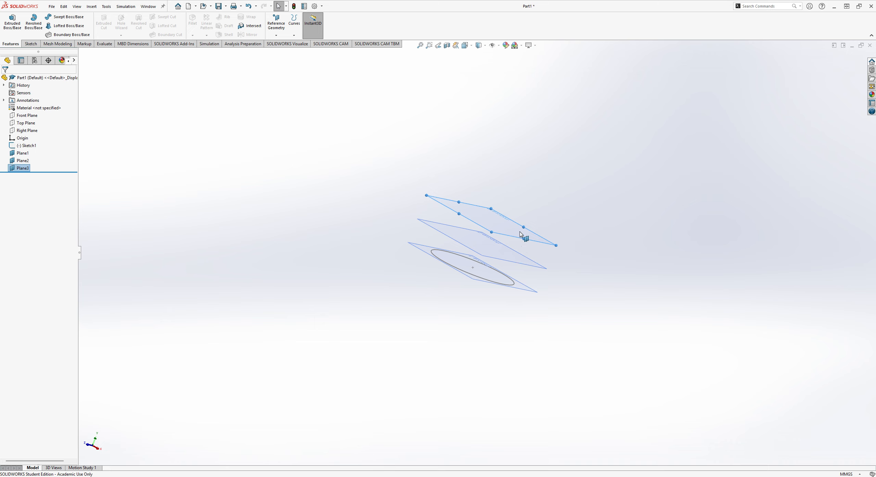
{"action": "middle_click_drag", "start_coordinate": [612, 210], "coordinate": [590, 238]}
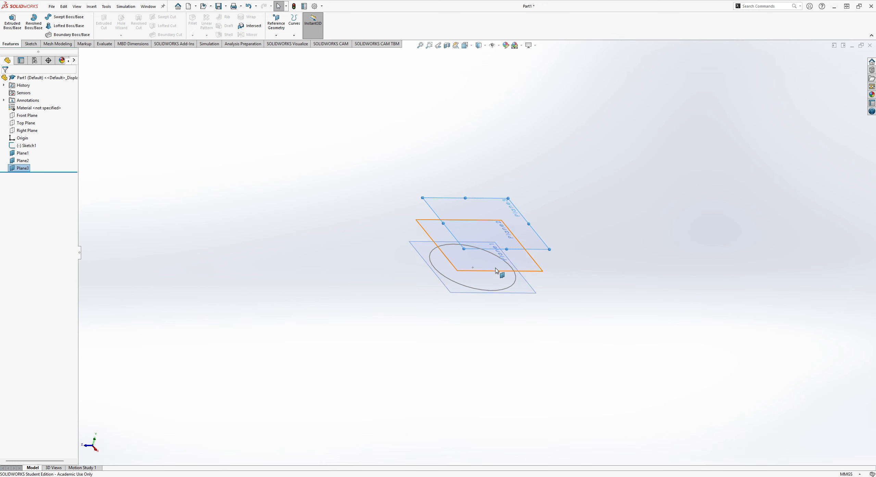
{"action": "left_click", "coordinate": [510, 289]}
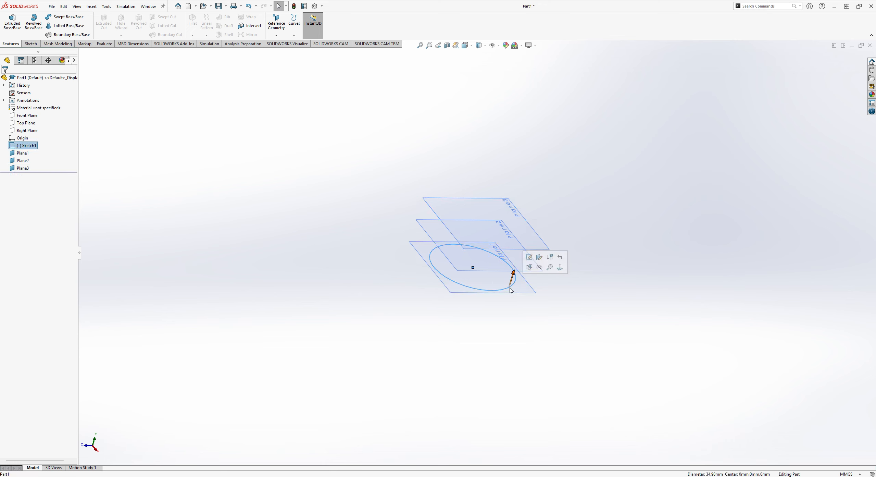
{"action": "left_click", "coordinate": [499, 274]}
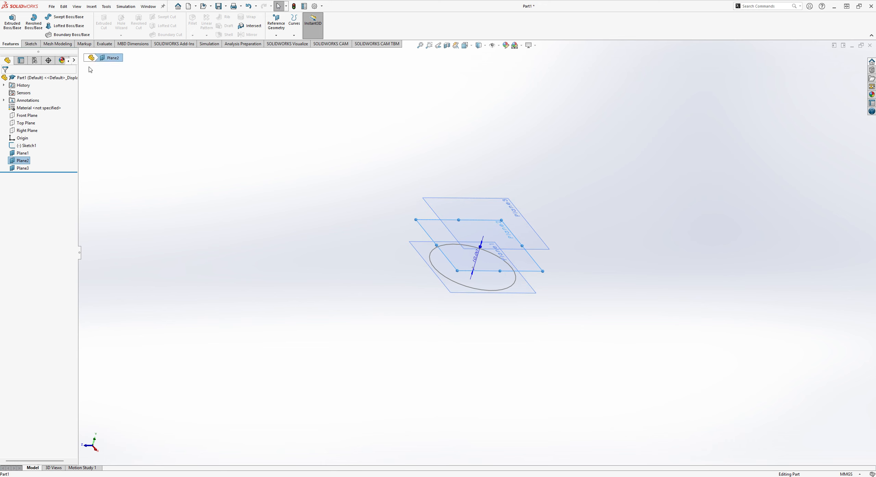
{"action": "left_click", "coordinate": [428, 286]}
{"action": "left_click", "coordinate": [456, 265]}
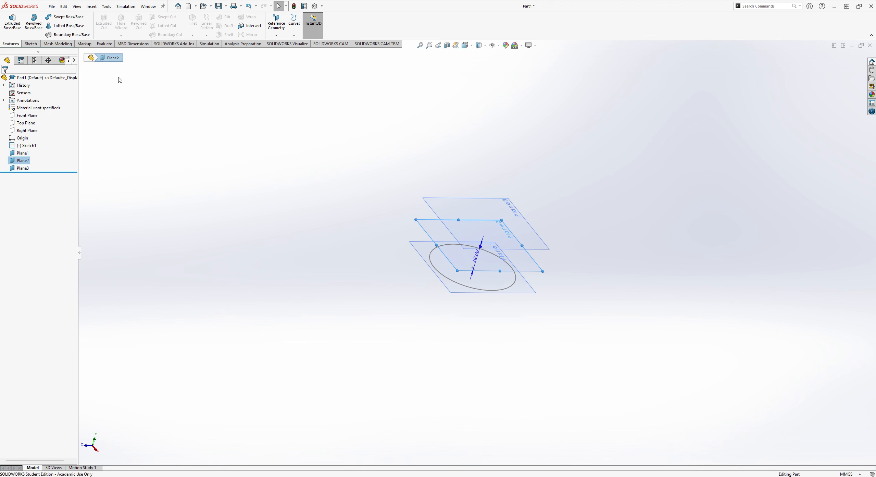
{"action": "left_click", "coordinate": [33, 44]}
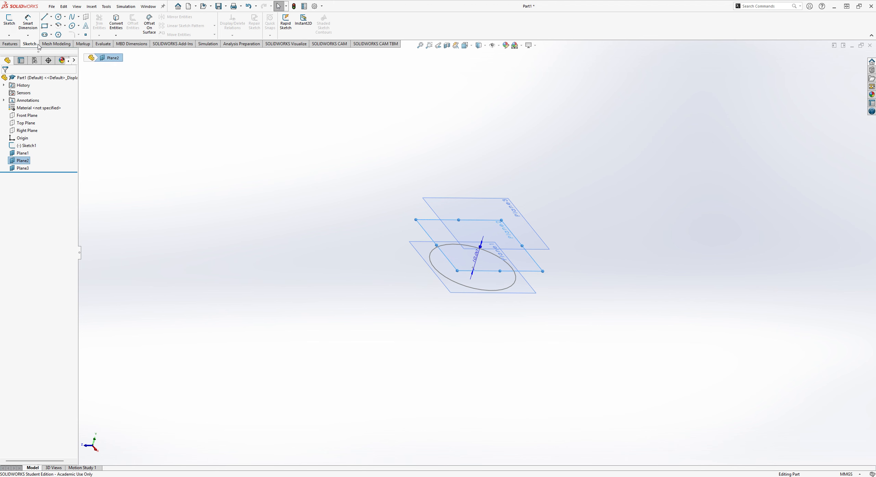
{"action": "left_click", "coordinate": [10, 23]}
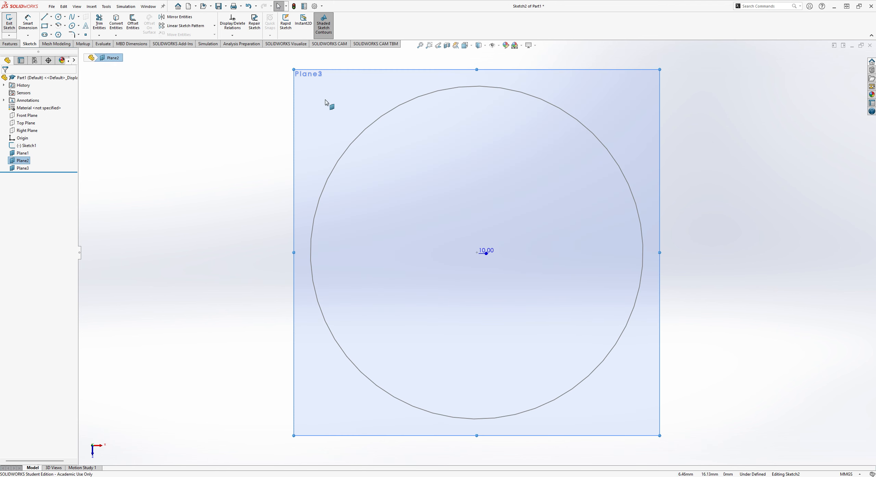
{"action": "left_click", "coordinate": [58, 18]}
{"action": "left_click", "coordinate": [477, 252]}
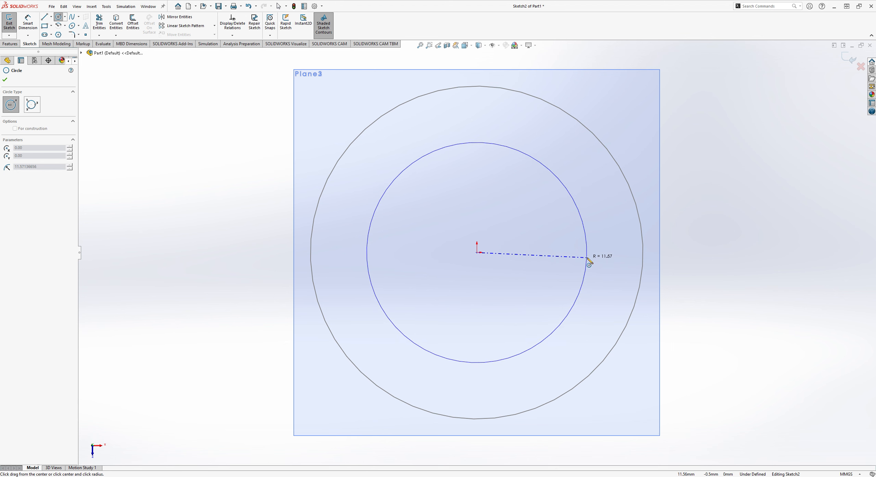
{"action": "left_click", "coordinate": [589, 253]}
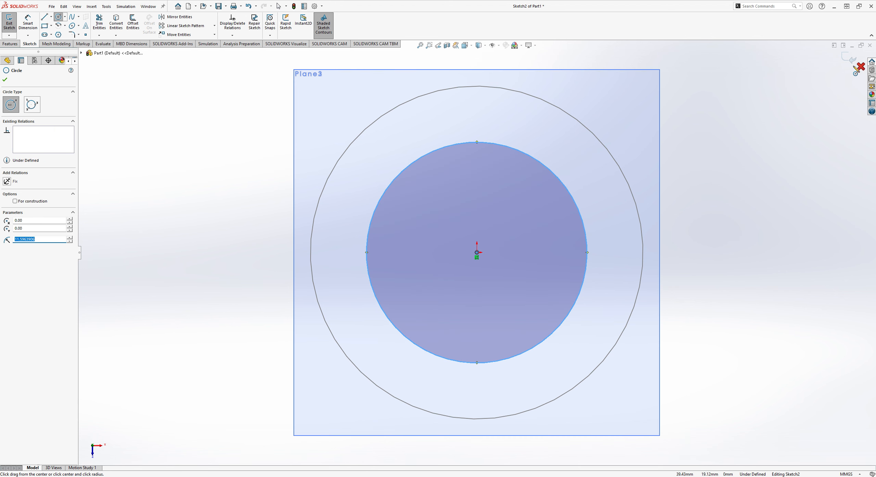
{"action": "left_click", "coordinate": [849, 59]}
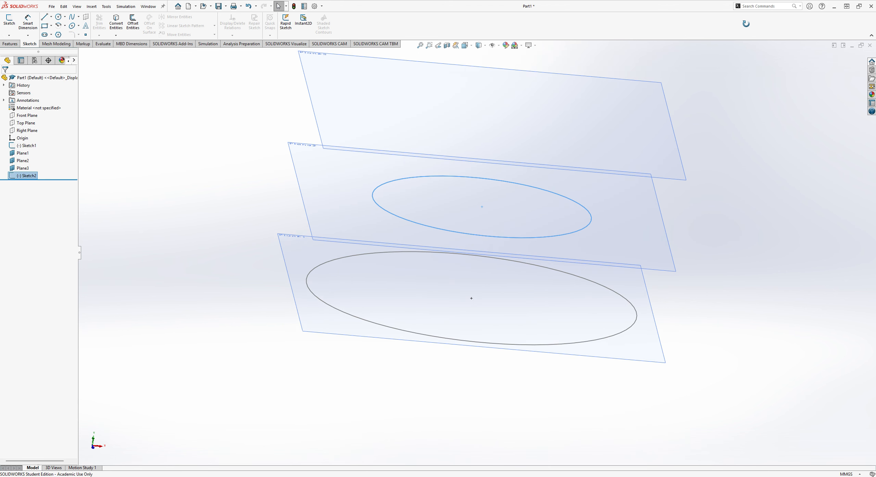
- Sketch a circle of about 28 mm radius centred on the origin on the uppermost reference plane, Plane3, and exit the sketch
{"action": "left_click", "coordinate": [472, 103]}
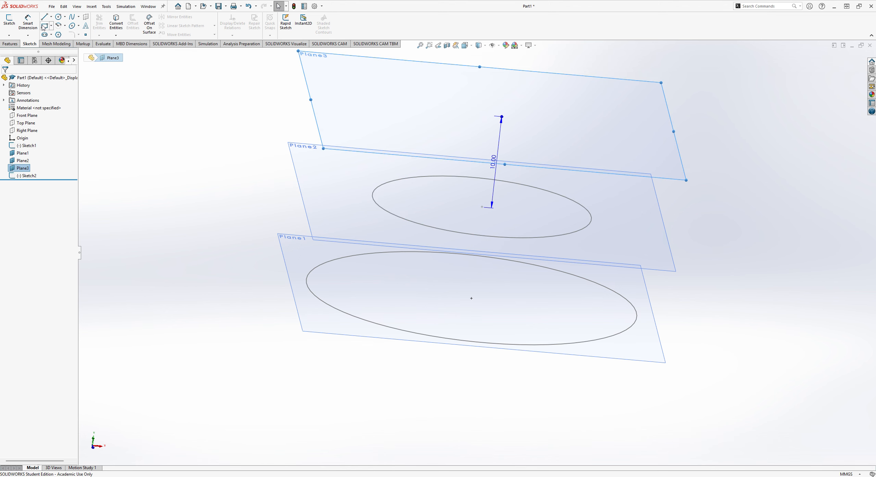
{"action": "left_click", "coordinate": [13, 21]}
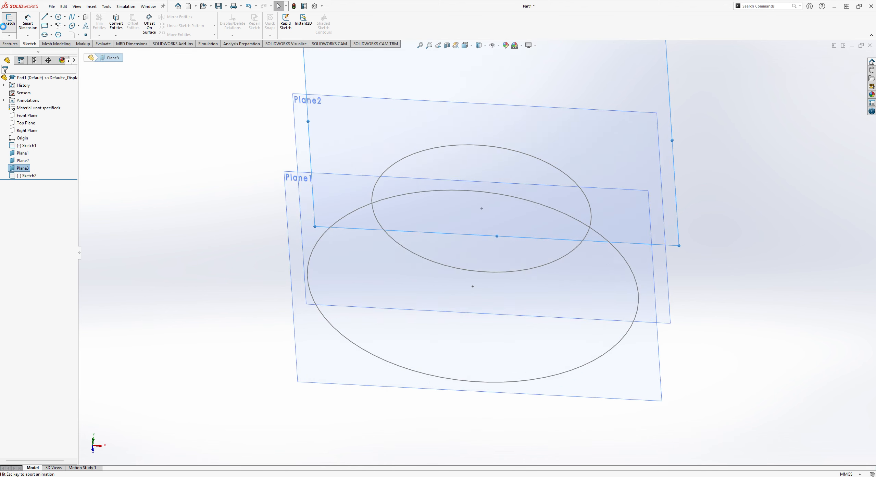
{"action": "left_click", "coordinate": [59, 17]}
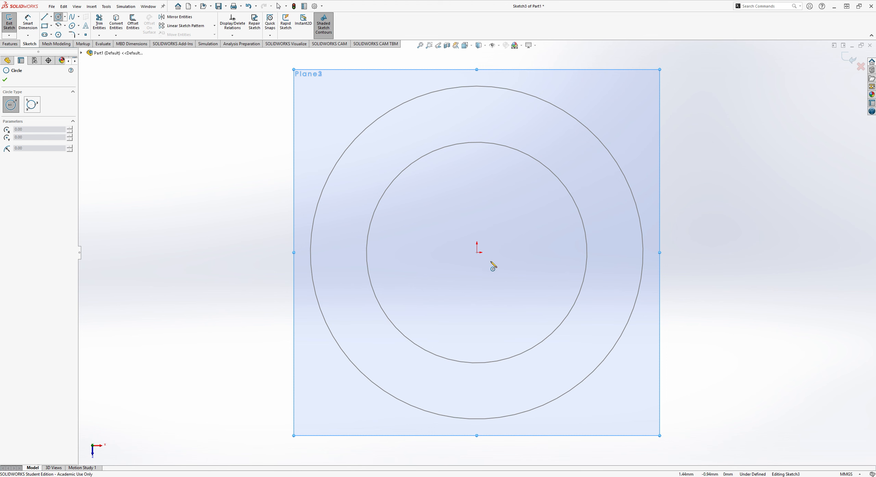
{"action": "left_click", "coordinate": [477, 251]}
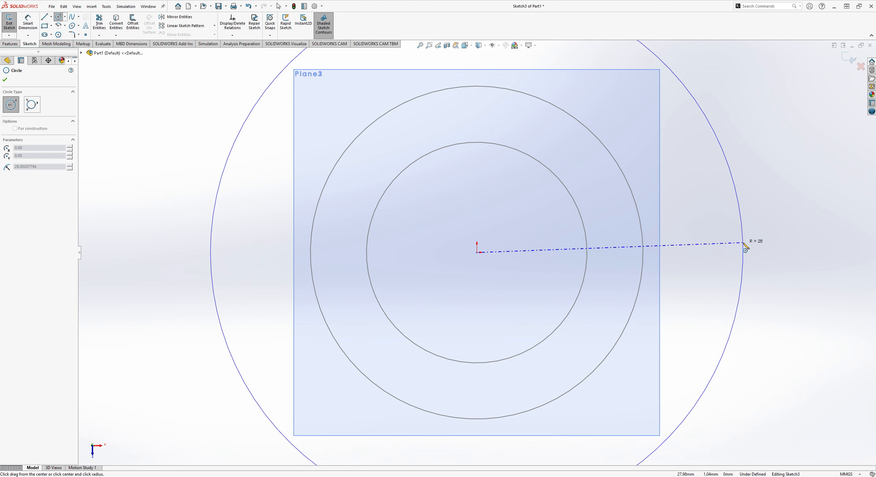
{"action": "left_click", "coordinate": [745, 244]}
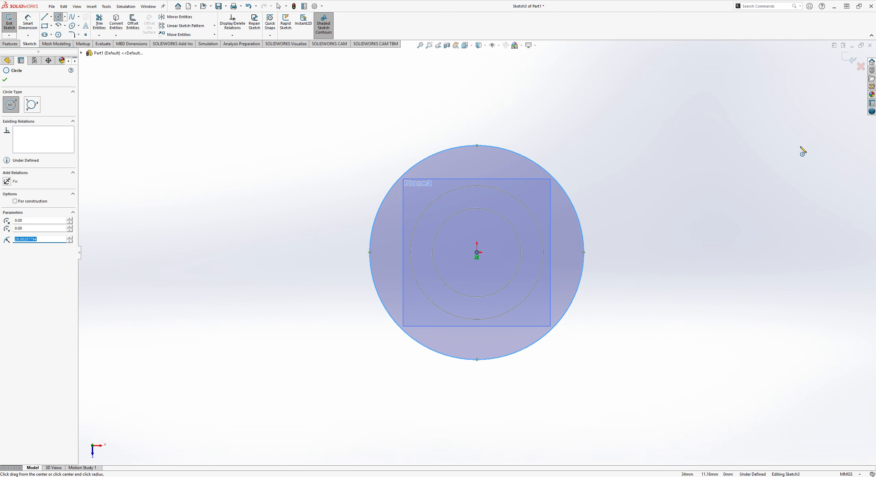
{"action": "left_click", "coordinate": [849, 58]}
- Loft a solid through the three circular sketches in order from the lowest through the middle to the uppermost
{"action": "mouse_move", "coordinate": [748, 40]}
{"action": "middle_mouse_down"}
{"action": "mouse_move", "coordinate": [697, 193]}
{"action": "mouse_move", "coordinate": [640, 173]}
{"action": "mouse_move", "coordinate": [683, 153]}
{"action": "mouse_move", "coordinate": [689, 130]}
{"action": "mouse_move", "coordinate": [651, 161]}
{"action": "middle_mouse_up"}
{"action": "middle_click_drag", "start_coordinate": [593, 249], "coordinate": [619, 261]}
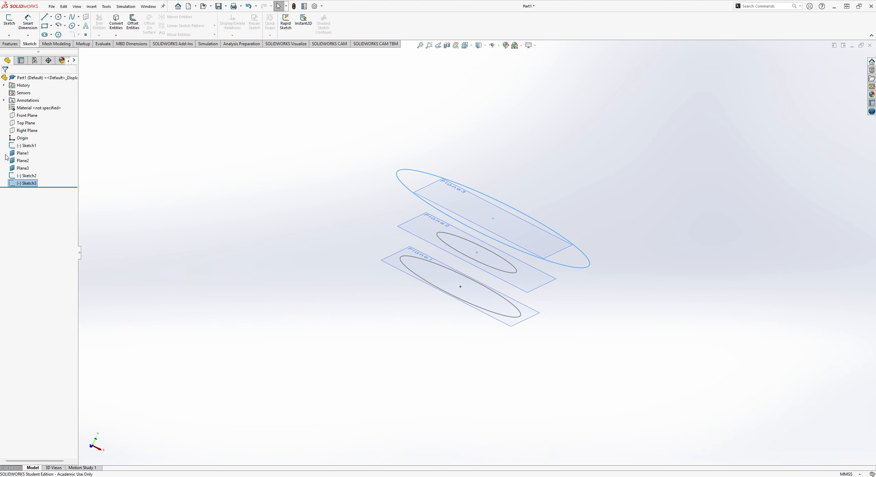
{"action": "left_click", "coordinate": [10, 43]}
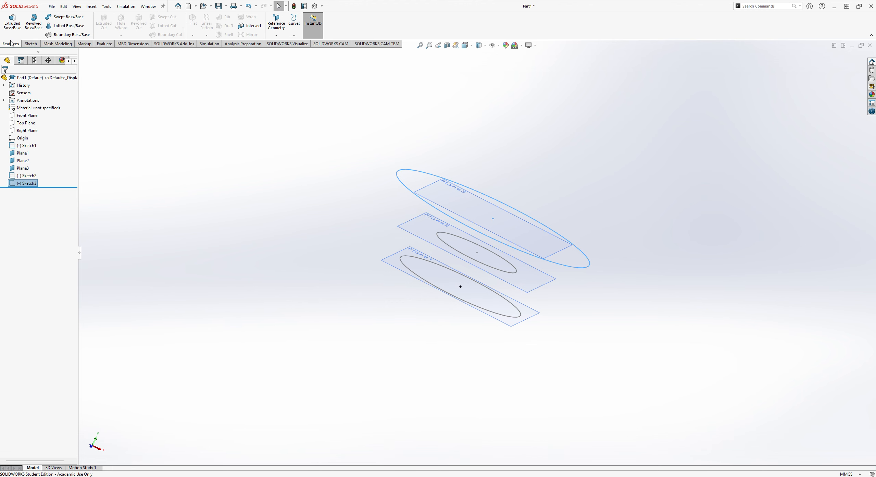
{"action": "left_click", "coordinate": [49, 28]}
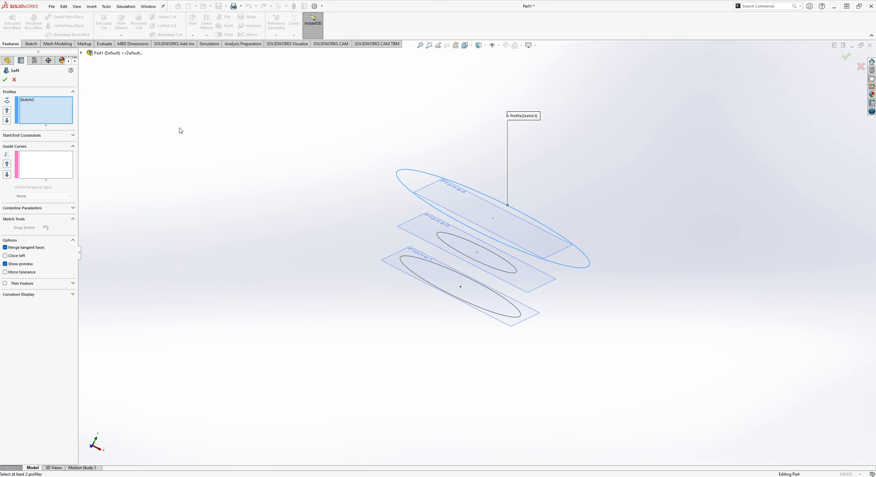
{"action": "left_click", "coordinate": [428, 206]}
{"action": "left_click", "coordinate": [441, 239]}
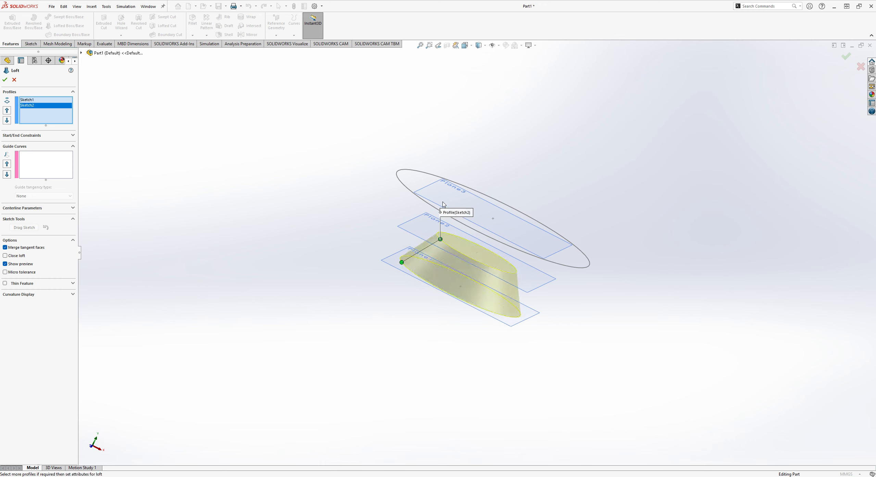
{"action": "left_click", "coordinate": [431, 204]}
{"action": "mouse_move", "coordinate": [624, 237]}
{"action": "middle_mouse_down"}
{"action": "mouse_move", "coordinate": [634, 219]}
{"action": "mouse_move", "coordinate": [603, 164]}
{"action": "mouse_move", "coordinate": [557, 156]}
{"action": "mouse_move", "coordinate": [549, 127]}
{"action": "middle_mouse_up"}
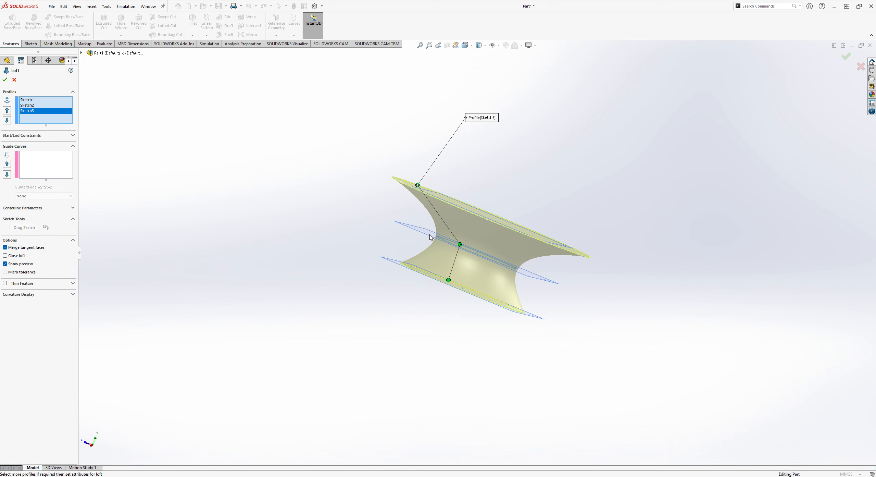
{"action": "left_click", "coordinate": [846, 56]}
- Create a reference plane offset 20 mm above Plane3, the plane at the loft's upper face
{"action": "middle_click_drag", "start_coordinate": [651, 172], "coordinate": [597, 94]}
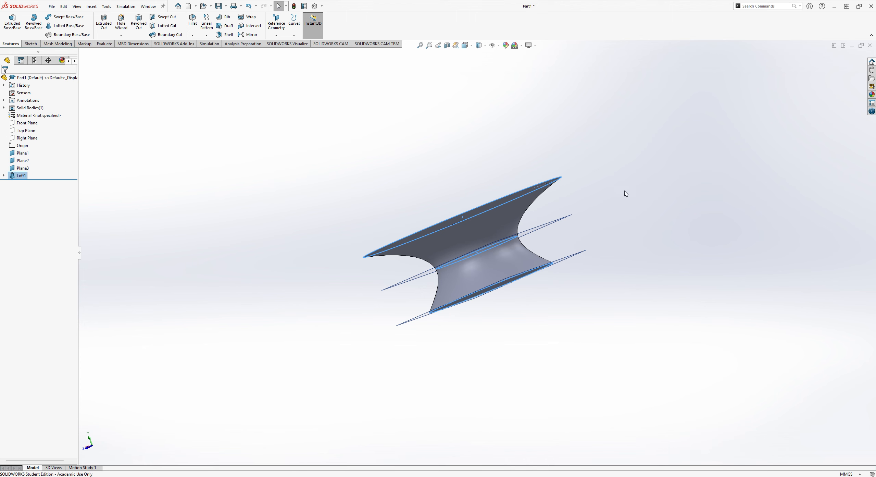
{"action": "middle_click_drag", "start_coordinate": [626, 192], "coordinate": [691, 156]}
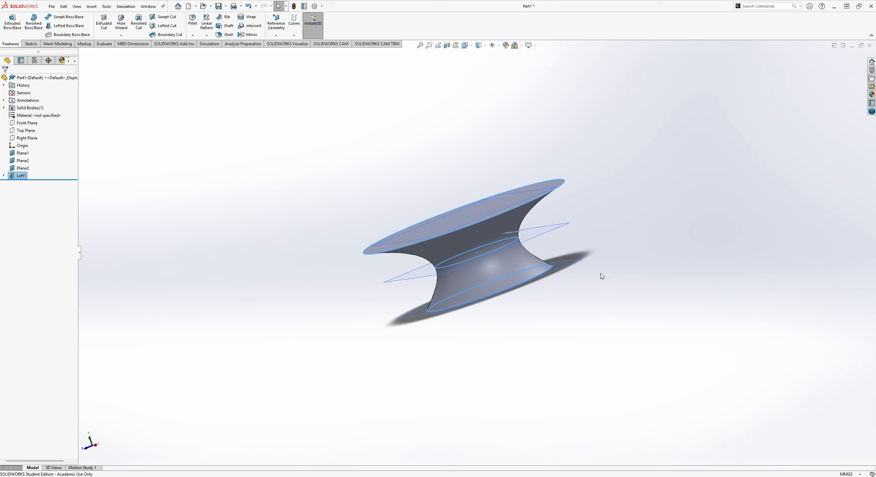
{"action": "middle_click_drag", "start_coordinate": [650, 230], "coordinate": [651, 279]}
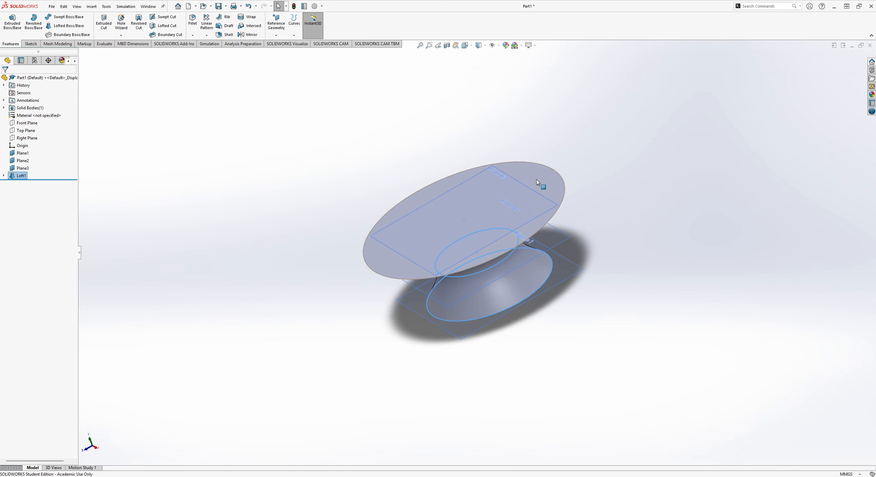
{"action": "left_click", "coordinate": [294, 35]}
{"action": "left_click", "coordinate": [277, 35]}
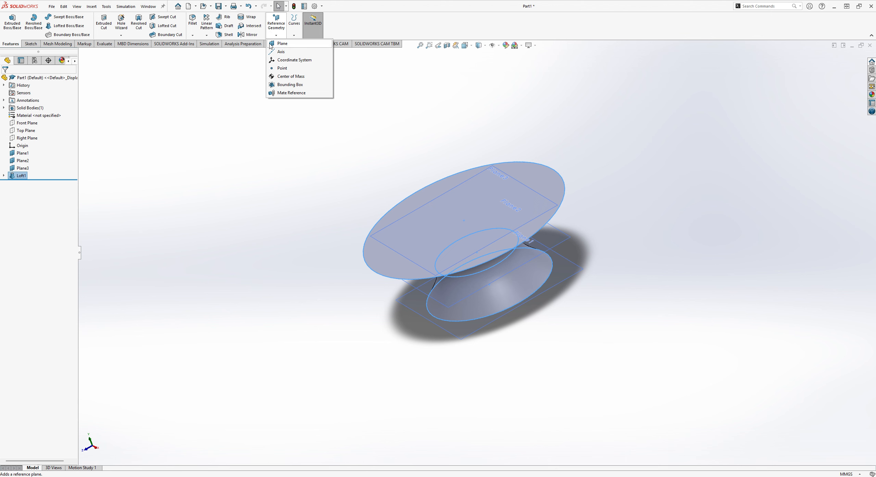
{"action": "left_click", "coordinate": [281, 44]}
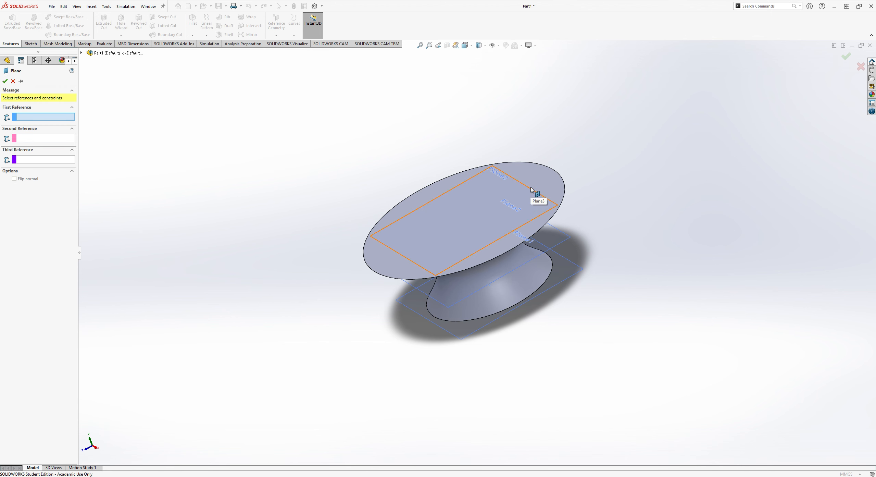
{"action": "left_click", "coordinate": [531, 188]}
{"action": "middle_click_drag", "start_coordinate": [643, 163], "coordinate": [637, 100]}
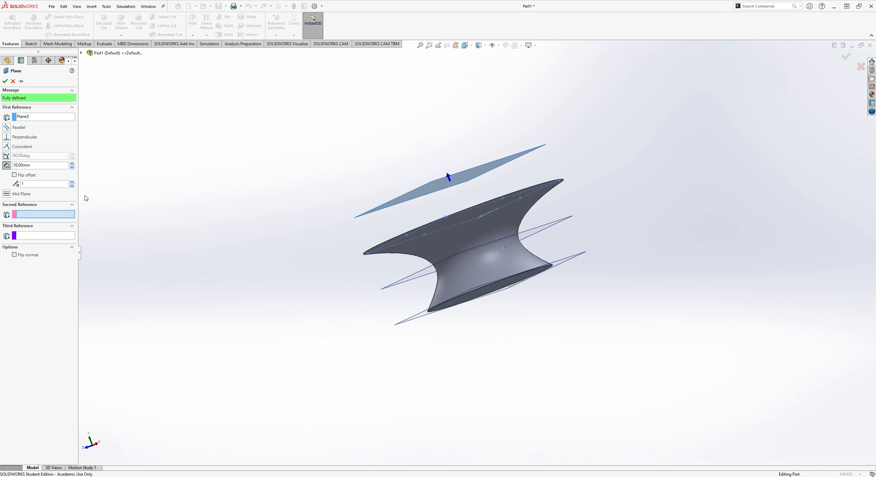
{"action": "double_click", "coordinate": [45, 166]}
{"action": "type", "text": "20"}
{"action": "key", "text": "Return"}
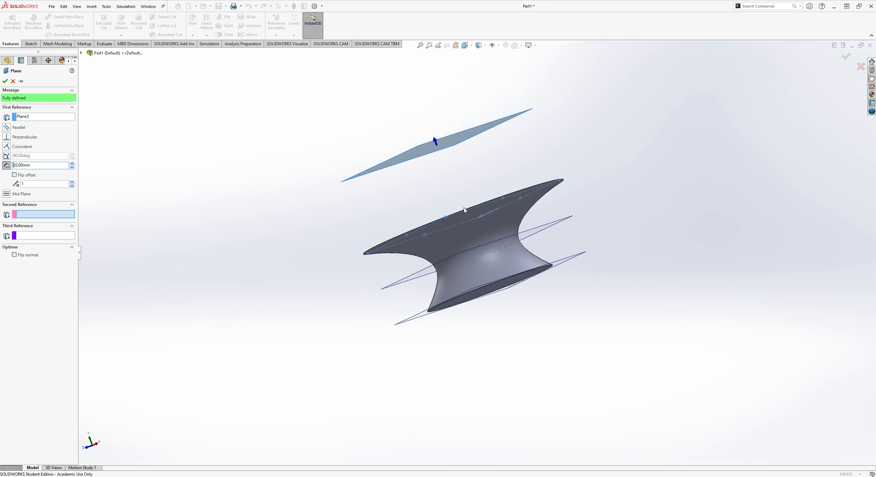
{"action": "middle_click_drag", "start_coordinate": [548, 150], "coordinate": [553, 182]}
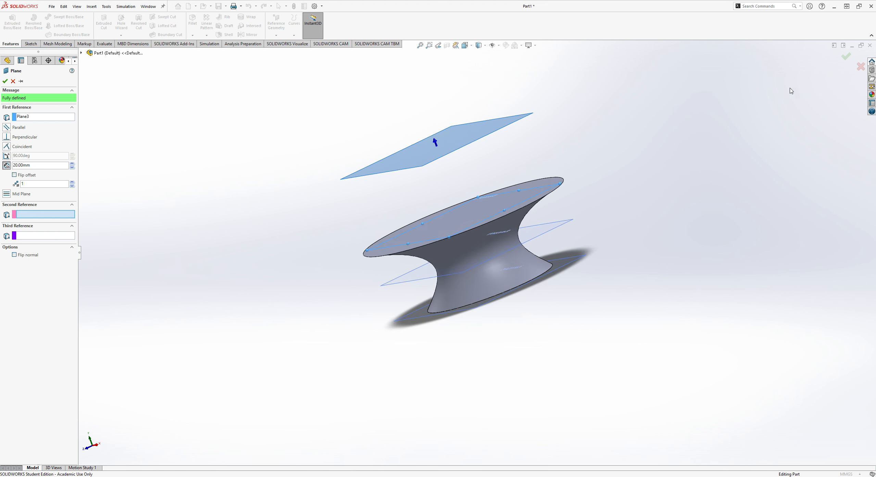
{"action": "left_click", "coordinate": [846, 57]}
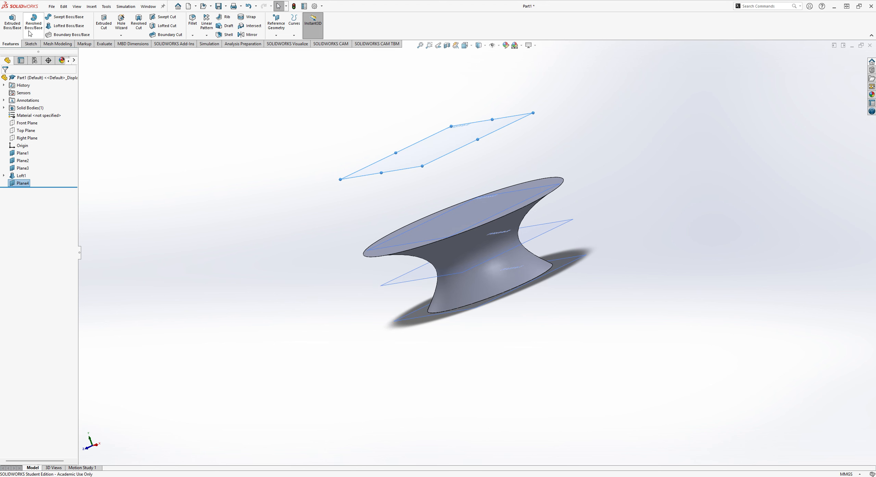
- Sketch a center rectangle about 26.8 by 28.7 mm centred on the origin on the new upper plane, Plane4, and exit the sketch
{"action": "left_click", "coordinate": [30, 44]}
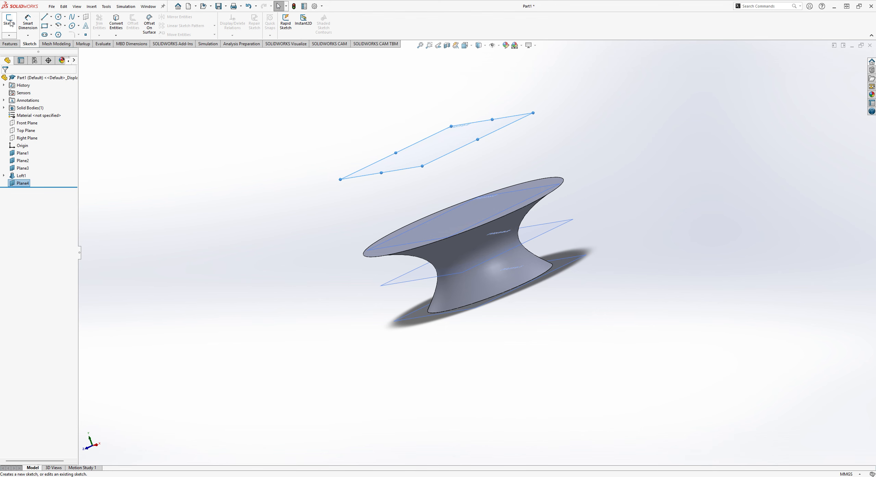
{"action": "left_click", "coordinate": [9, 21]}
{"action": "left_click", "coordinate": [45, 26]}
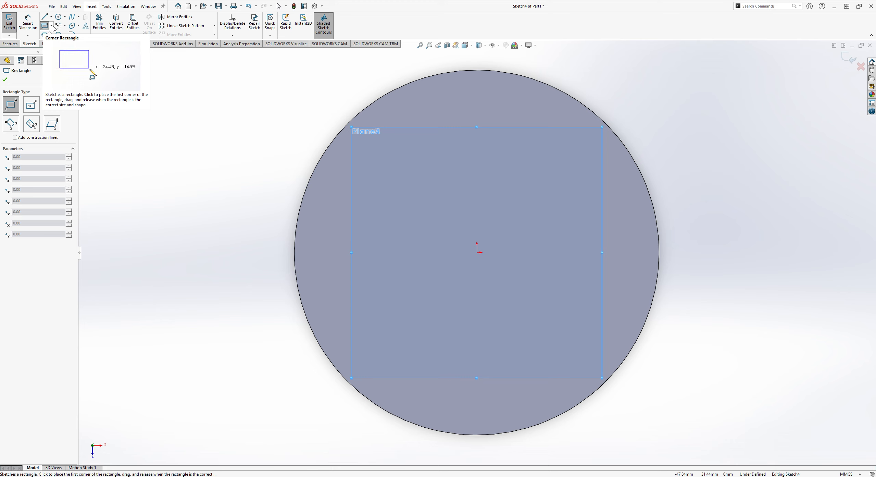
{"action": "left_click", "coordinate": [53, 26]}
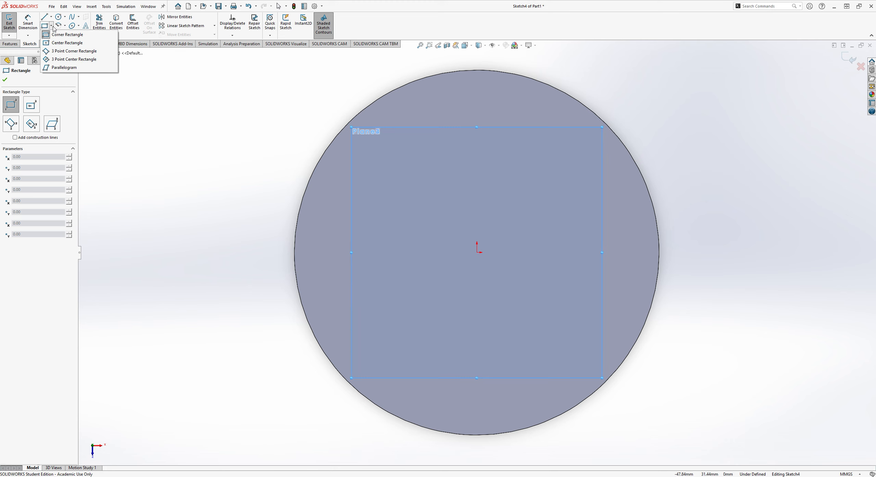
{"action": "left_click", "coordinate": [56, 43]}
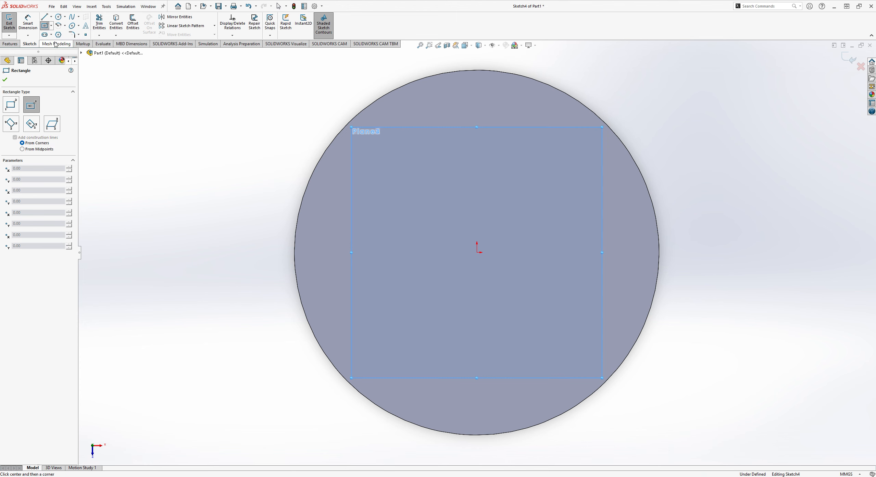
{"action": "left_click", "coordinate": [477, 253]}
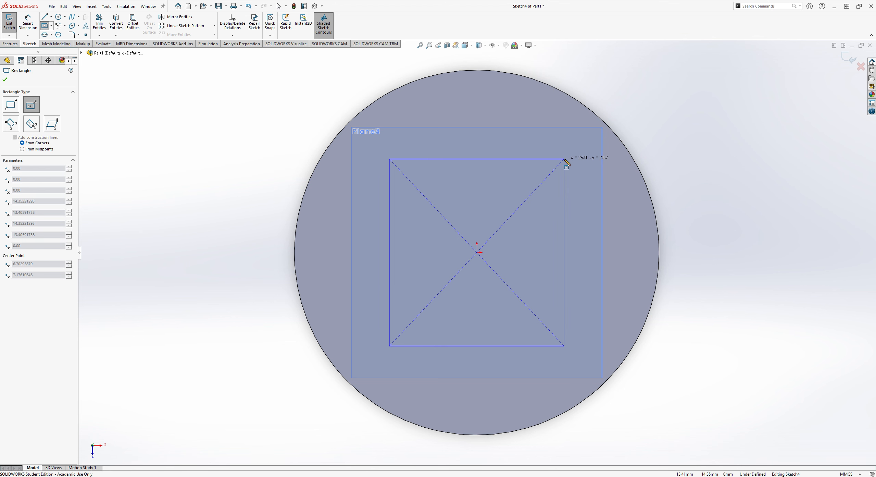
{"action": "left_click", "coordinate": [565, 160]}
{"action": "left_click", "coordinate": [851, 58]}
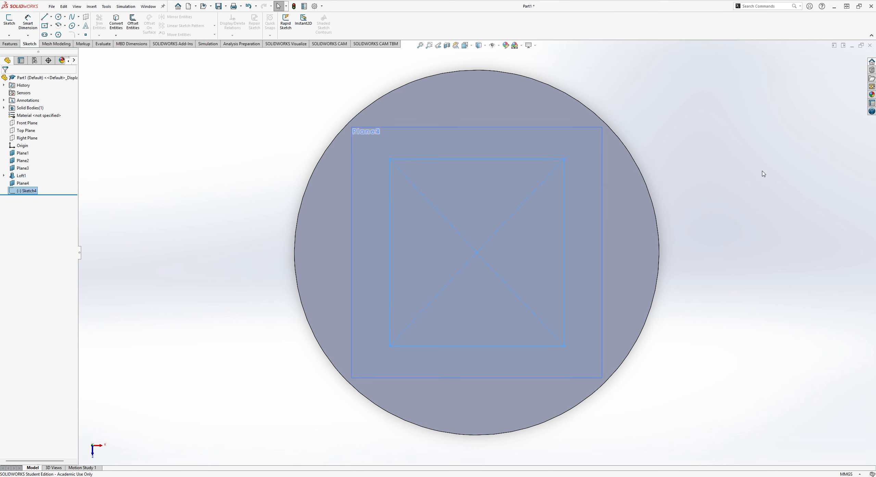
- Loft a second solid from the first loft's upper circular face to the rectangle sketch, keeping Merge result on
{"action": "mouse_move", "coordinate": [763, 172]}
{"action": "middle_mouse_down"}
{"action": "mouse_move", "coordinate": [695, 160]}
{"action": "mouse_move", "coordinate": [613, 244]}
{"action": "middle_mouse_up"}
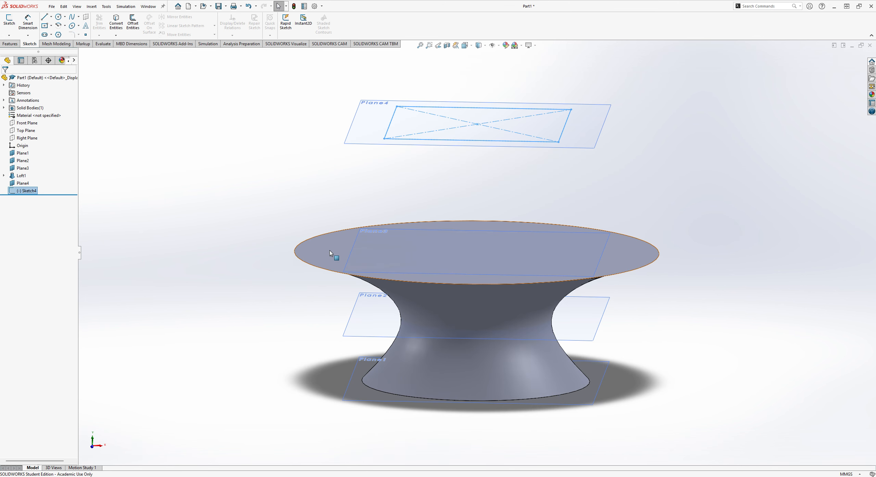
{"action": "left_click", "coordinate": [9, 35]}
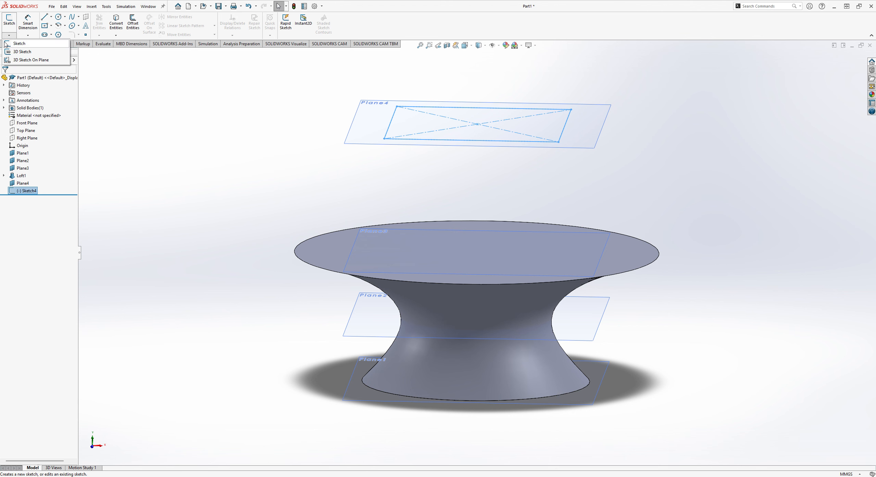
{"action": "key", "text": "Escape"}
{"action": "left_click", "coordinate": [11, 43]}
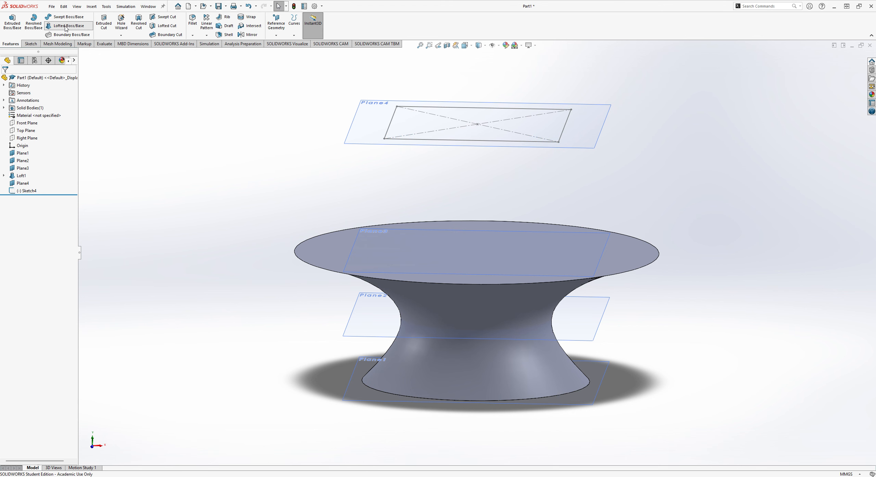
{"action": "left_click", "coordinate": [66, 26]}
{"action": "left_click", "coordinate": [299, 252]}
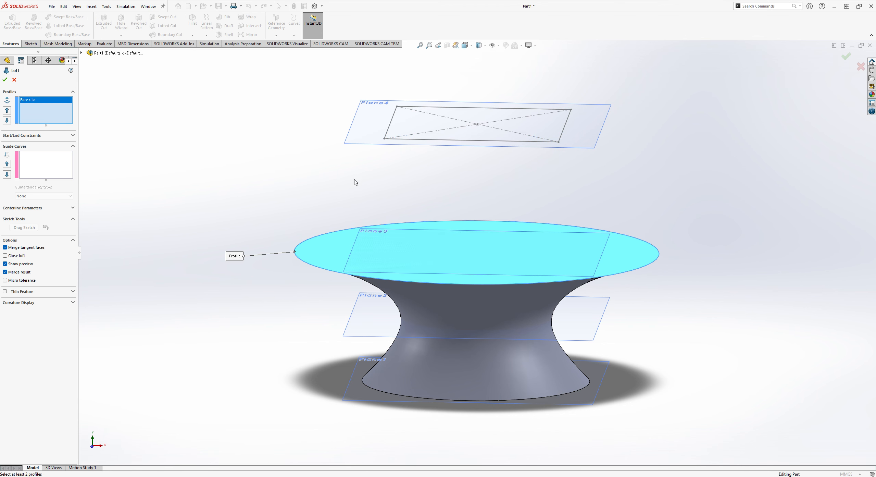
{"action": "left_click", "coordinate": [396, 138]}
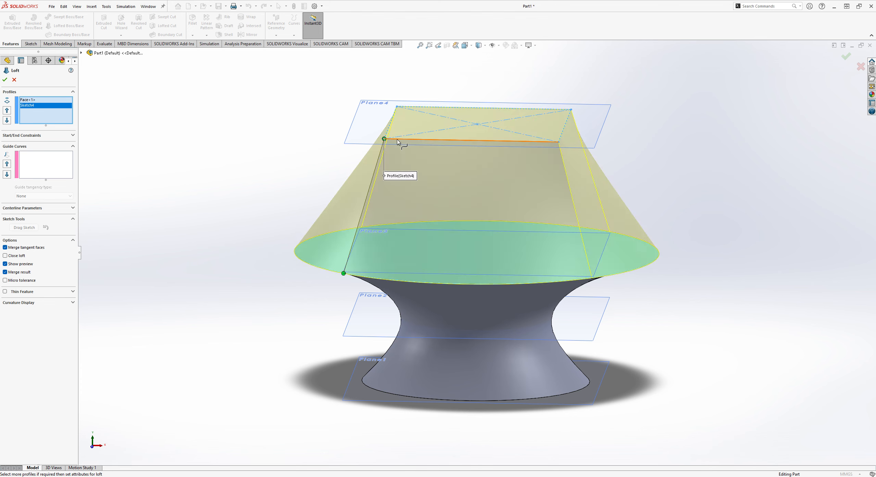
{"action": "mouse_move", "coordinate": [397, 139]}
{"action": "middle_mouse_down"}
{"action": "mouse_move", "coordinate": [663, 135]}
{"action": "mouse_move", "coordinate": [432, 135]}
{"action": "middle_mouse_up"}
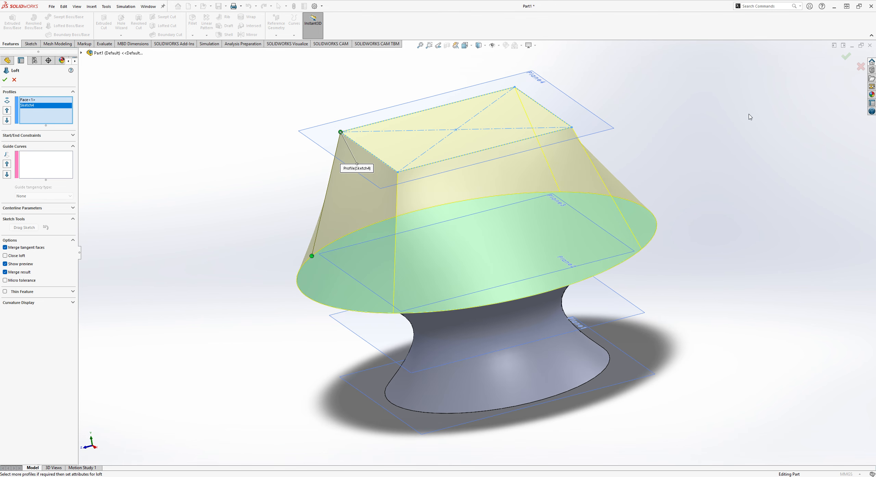
{"action": "left_click", "coordinate": [847, 57]}
{"action": "scroll", "coordinate": [706, 134], "scroll_direction": "up", "scroll_amount": 3}
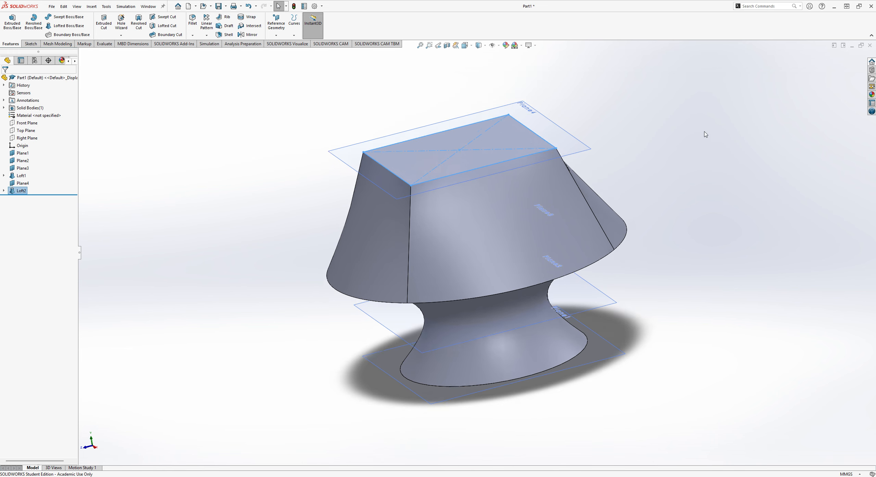
{"action": "middle_click_drag", "start_coordinate": [708, 118], "coordinate": [801, 48]}
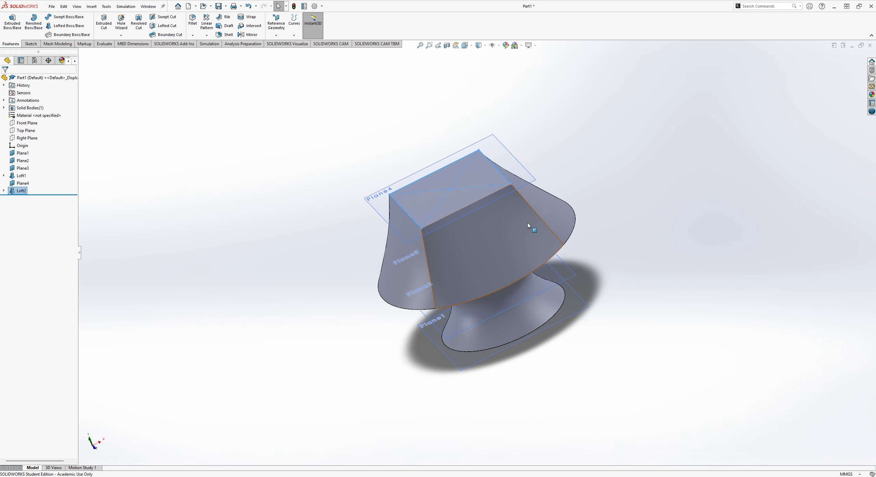
{"action": "middle_click_drag", "start_coordinate": [594, 152], "coordinate": [691, 185]}
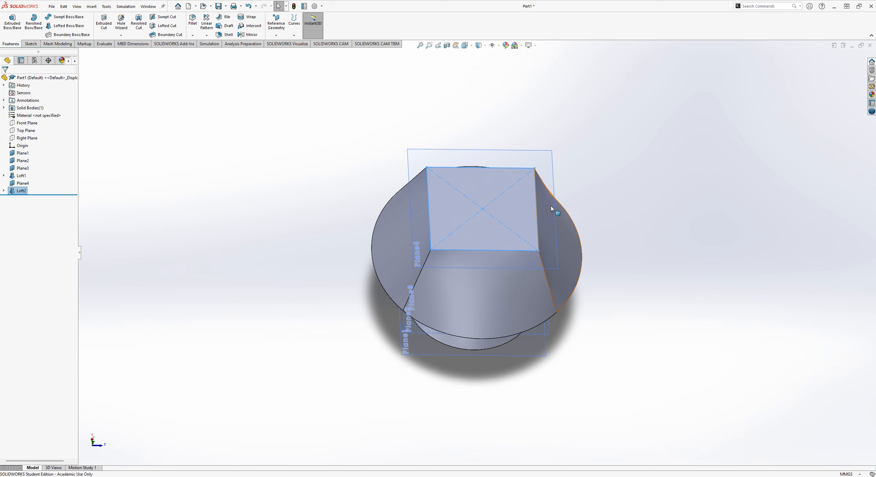
{"action": "scroll", "coordinate": [645, 213], "scroll_direction": "down", "scroll_amount": 2}
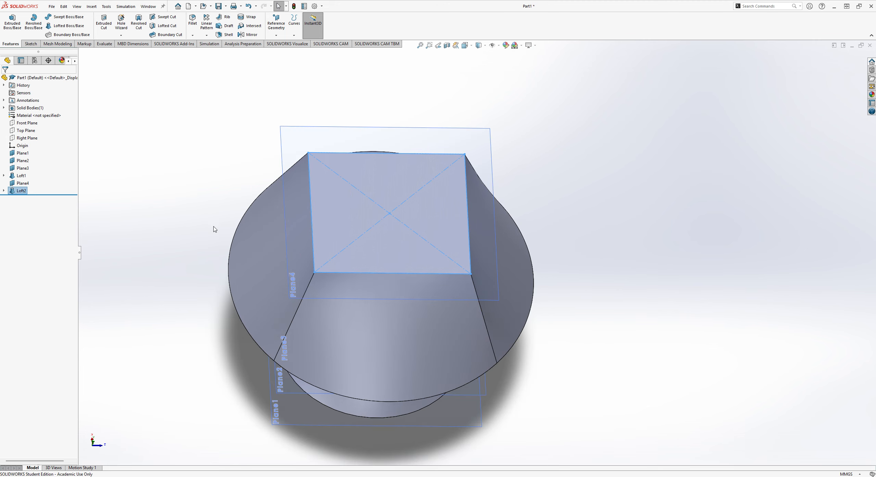
- Hide the reference planes Plane1, Plane2, Plane3 and Plane4 so only the lofted body is displayed
{"action": "scroll", "coordinate": [204, 229], "scroll_direction": "up", "scroll_amount": 2}
{"action": "middle_click_drag", "start_coordinate": [204, 229], "coordinate": [149, 260]}
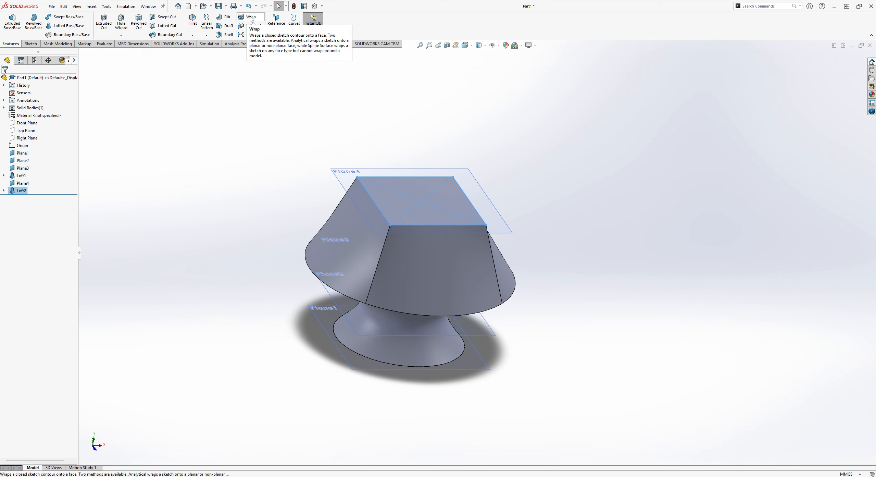
{"action": "middle_click_drag", "start_coordinate": [560, 150], "coordinate": [537, 177]}
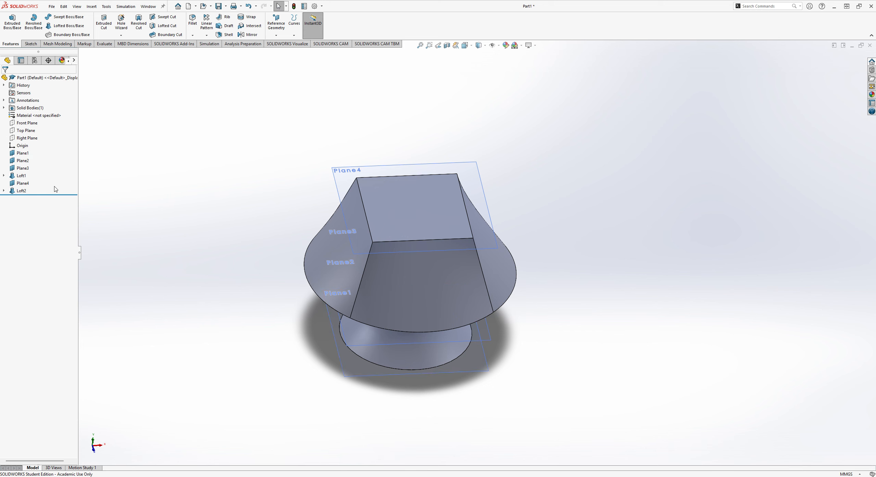
{"action": "left_click", "coordinate": [20, 155]}
{"action": "left_click", "coordinate": [19, 168], "text": "shift"}
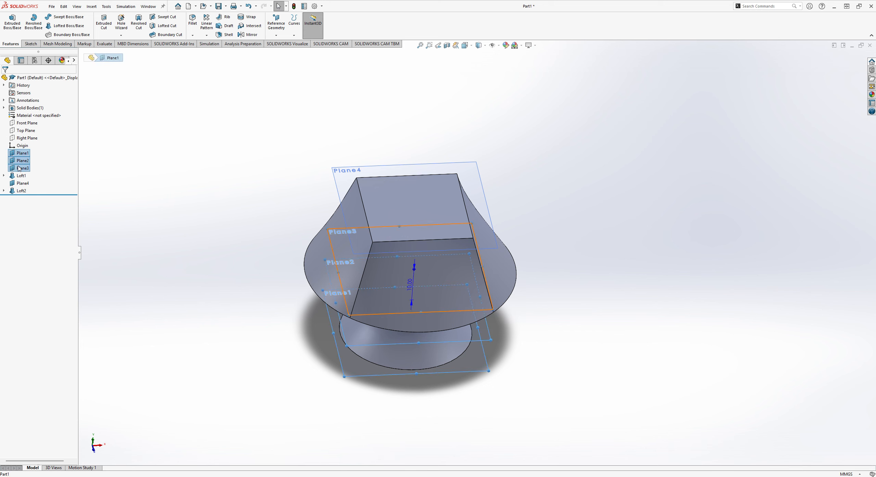
{"action": "right_click", "coordinate": [19, 167]}
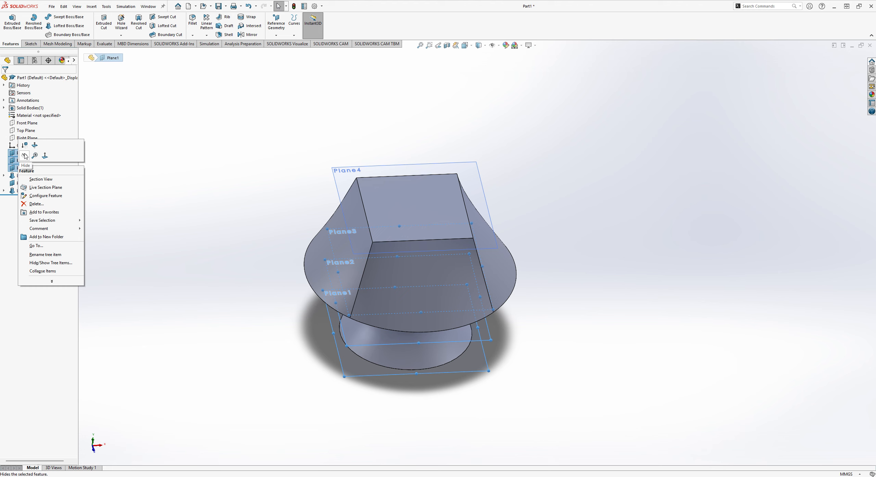
{"action": "left_click", "coordinate": [25, 156]}
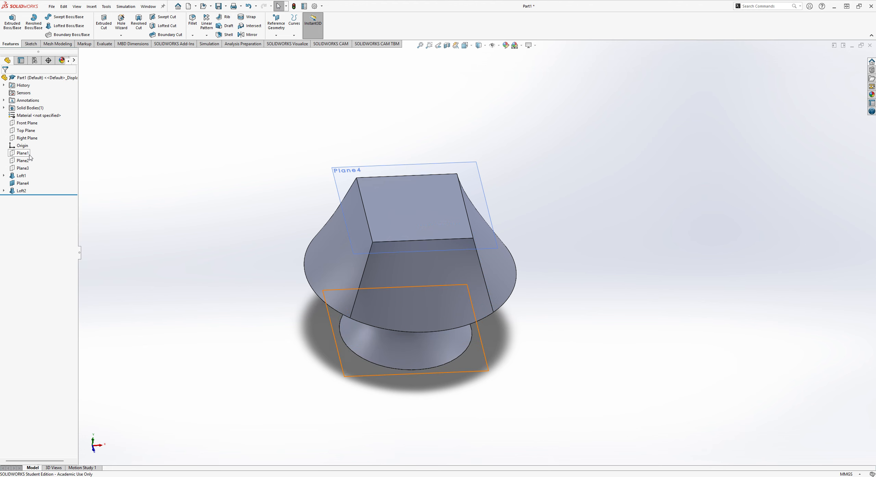
{"action": "right_click", "coordinate": [30, 184]}
{"action": "left_click", "coordinate": [39, 175]}
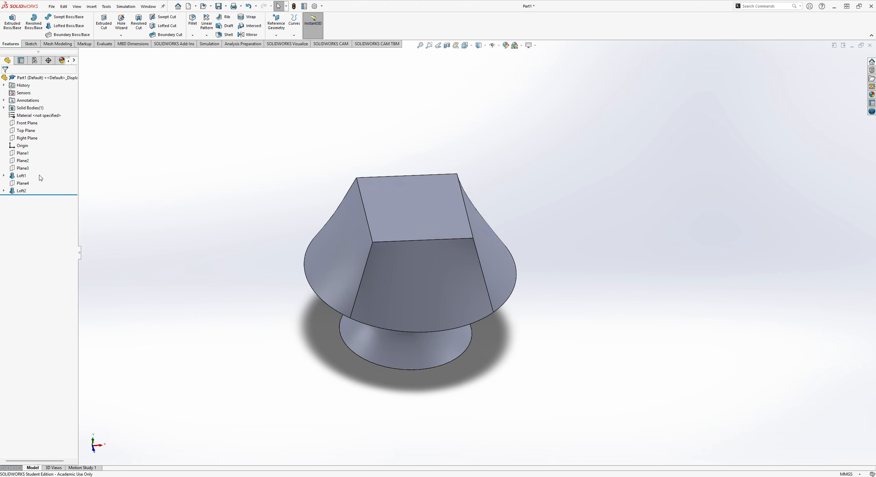
- Try to shell the lofted body with a 10 mm wall thickness, removing the upper rectangular face
{"action": "middle_click_drag", "start_coordinate": [582, 230], "coordinate": [391, 170]}
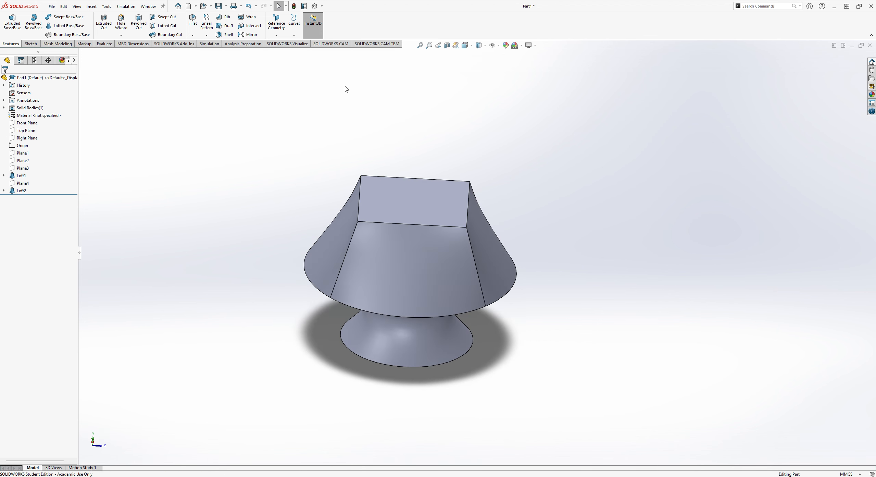
{"action": "left_click", "coordinate": [224, 35]}
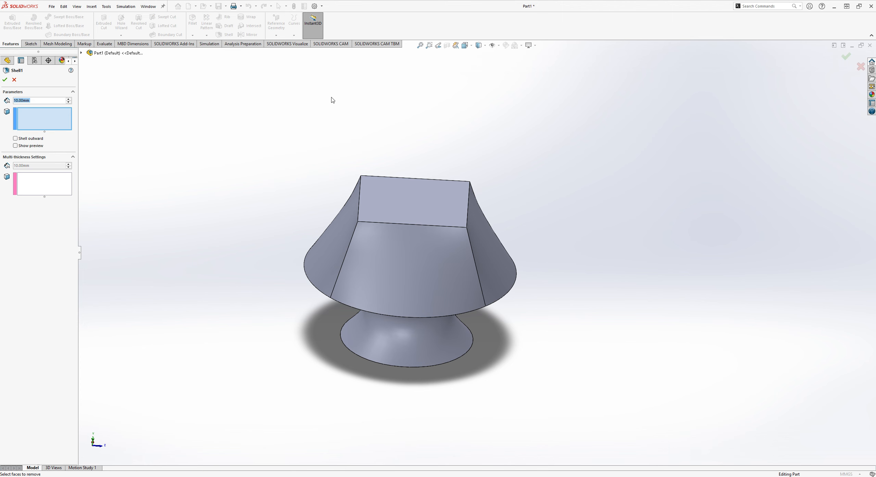
{"action": "left_click", "coordinate": [406, 205]}
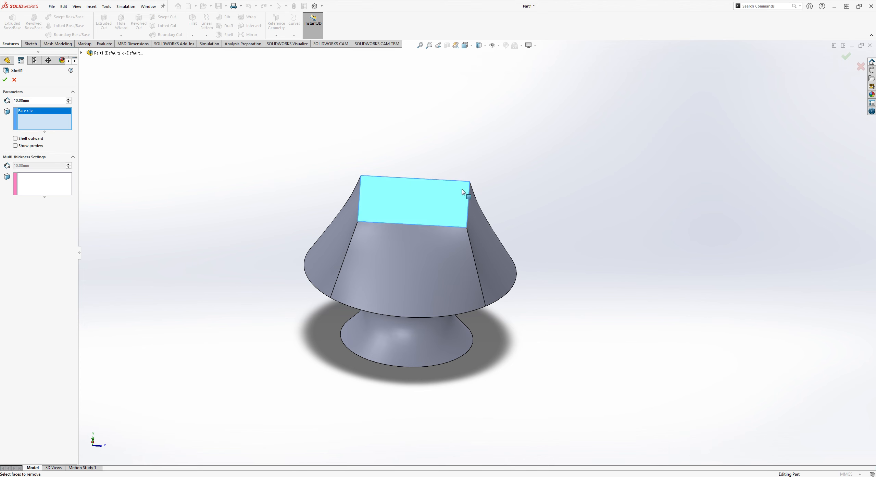
{"action": "scroll", "coordinate": [466, 189], "scroll_direction": "up", "scroll_amount": 3}
{"action": "scroll", "coordinate": [423, 215], "scroll_direction": "down", "scroll_amount": 3}
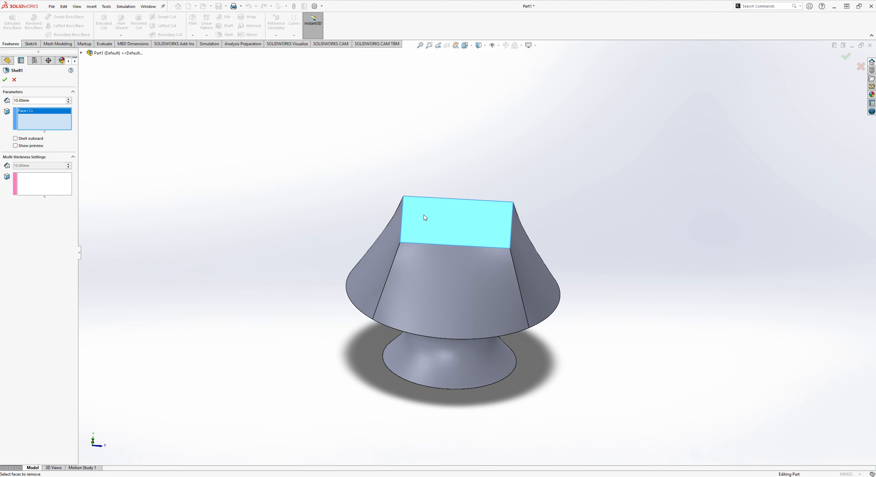
{"action": "left_click", "coordinate": [848, 56]}
{"action": "left_click", "coordinate": [486, 249]}
{"action": "left_click", "coordinate": [861, 66]}
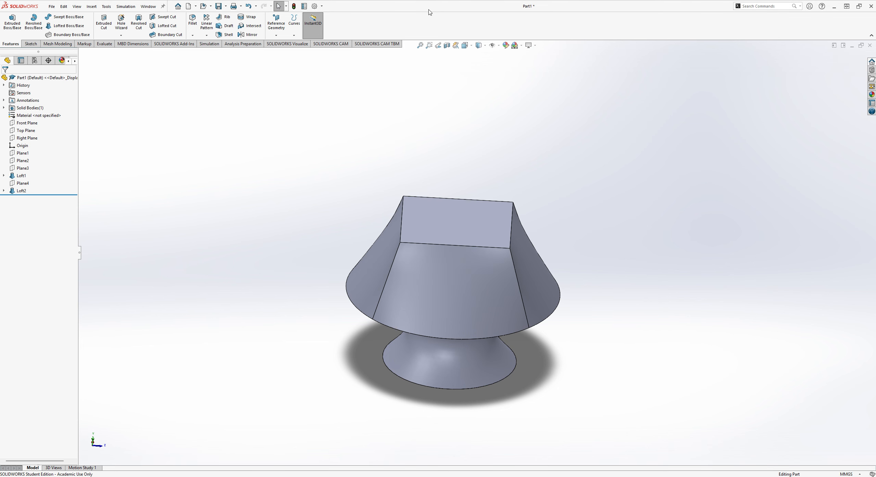